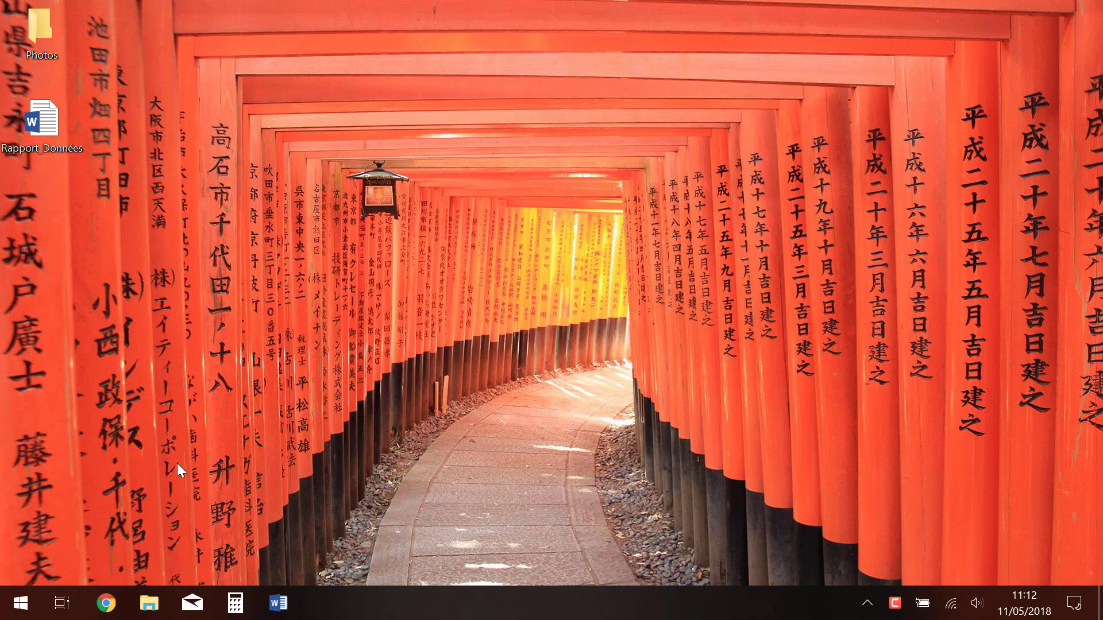
Step: Create a second virtual desktop and display Bureau 1
left_click(63, 603)
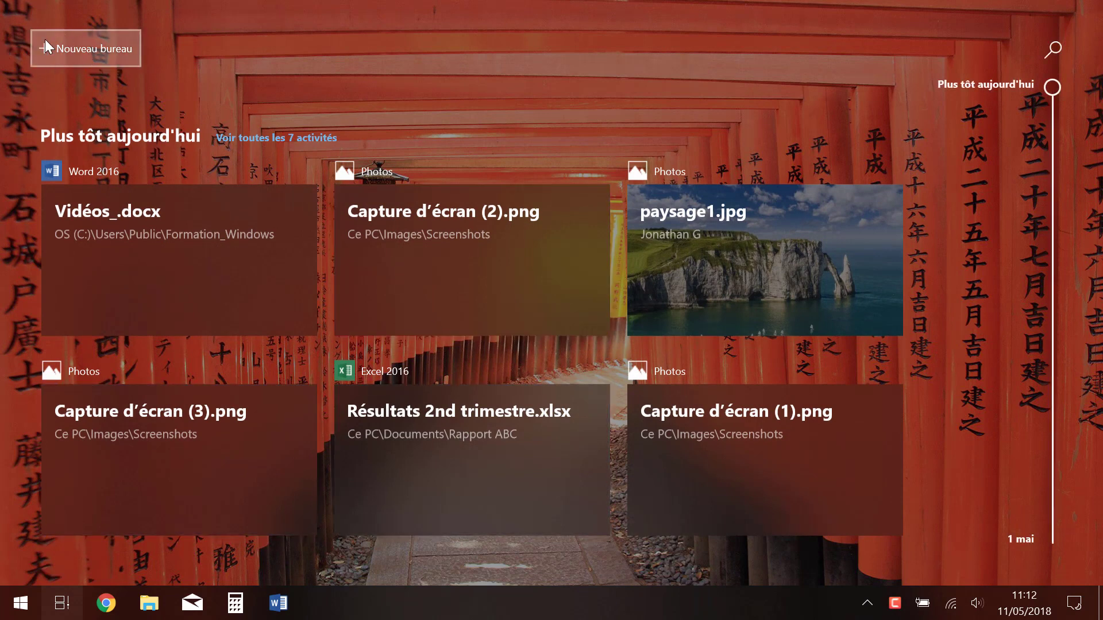
left_click(81, 50)
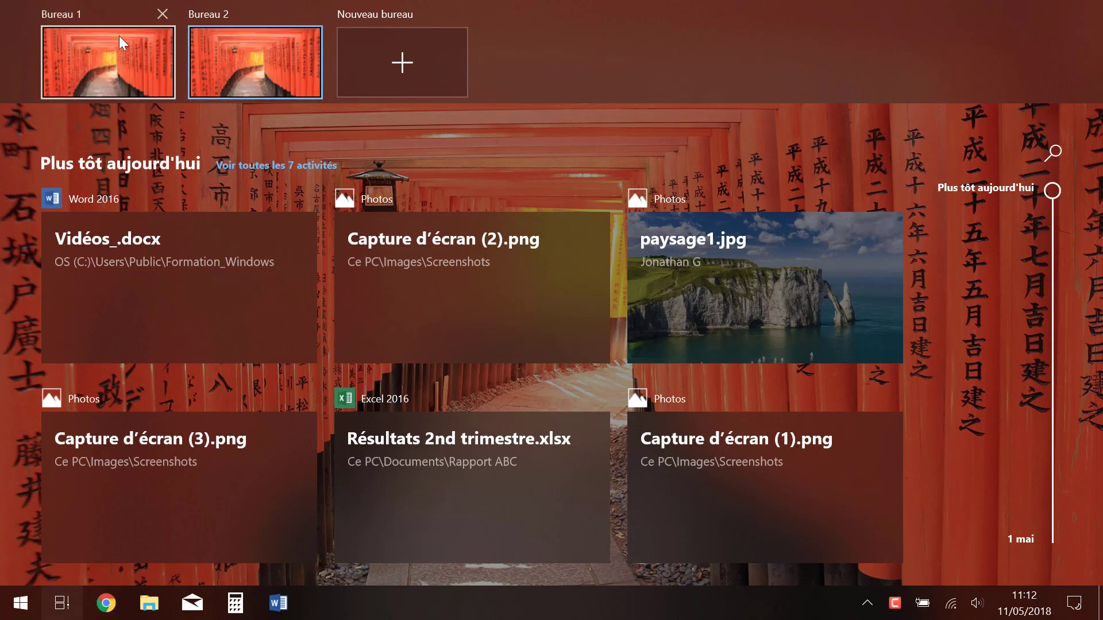
left_click(99, 57)
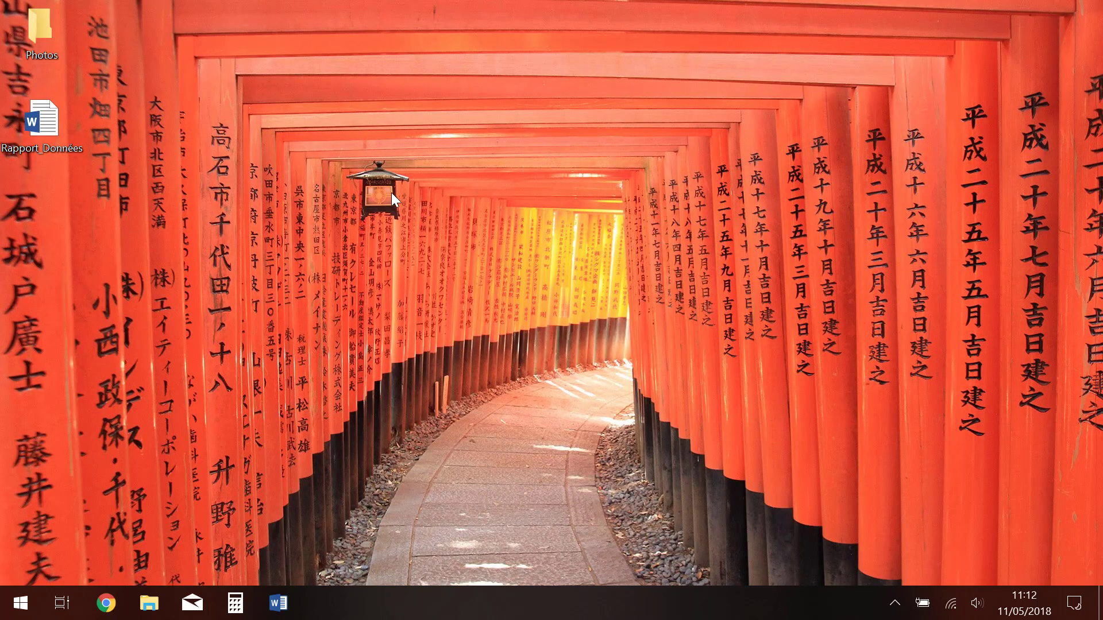
Step: Switch to the virtual desktop Bureau 2 and return to Bureau 1
left_click(61, 603)
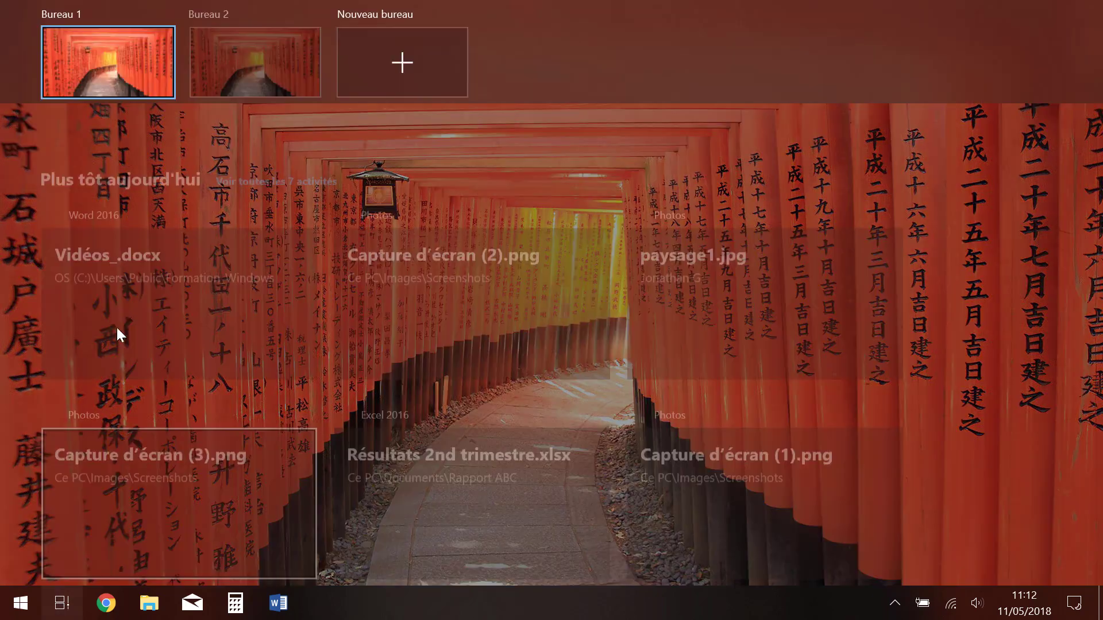
left_click(253, 54)
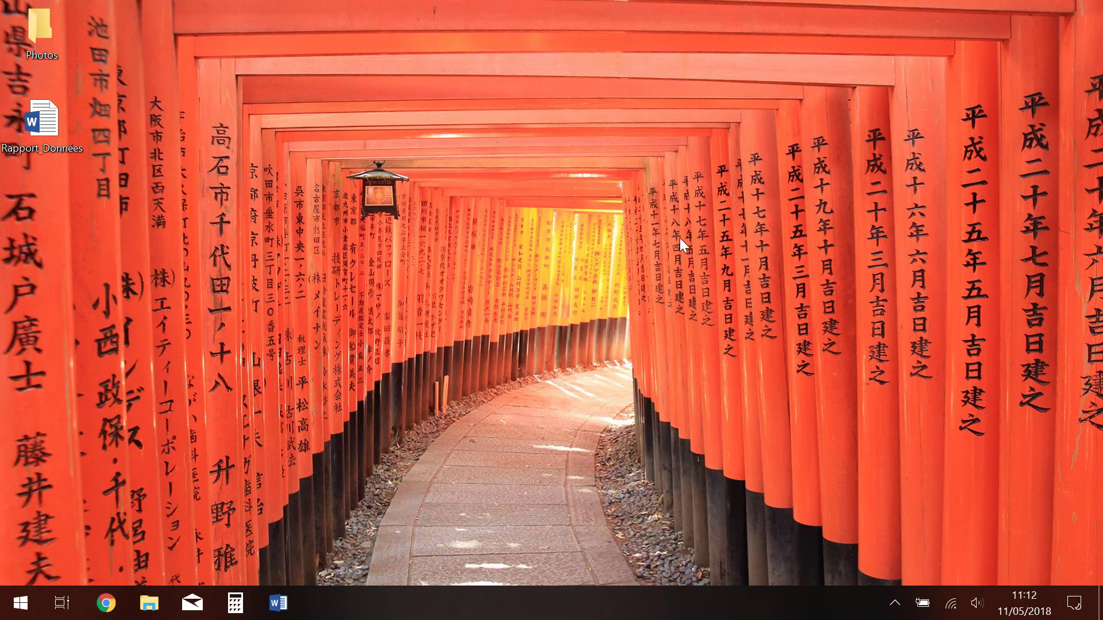
left_click(64, 607)
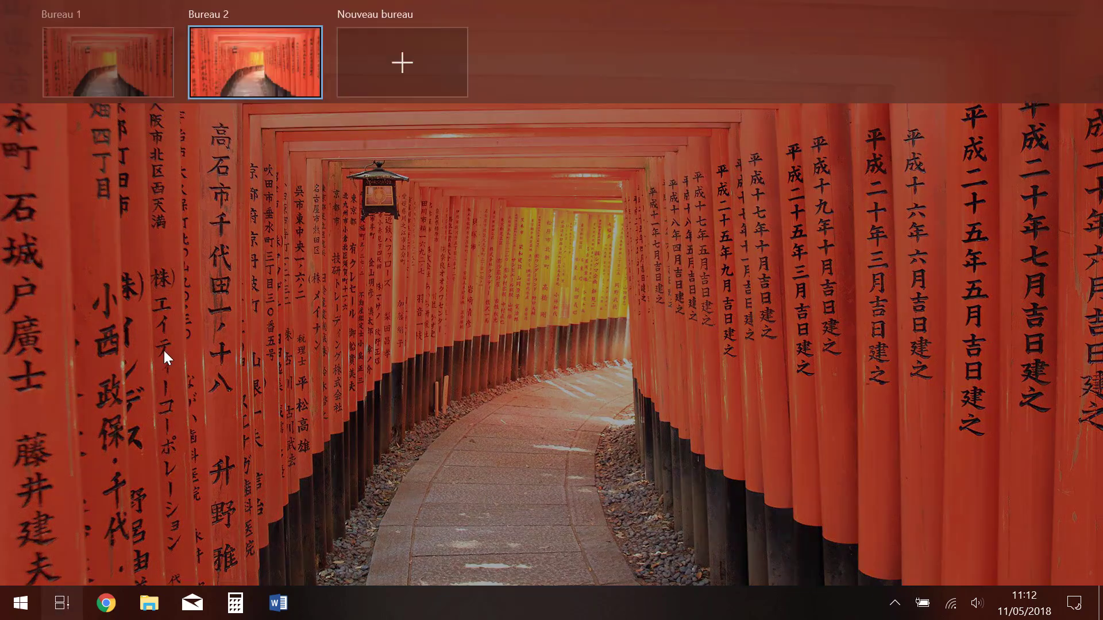
left_click(100, 40)
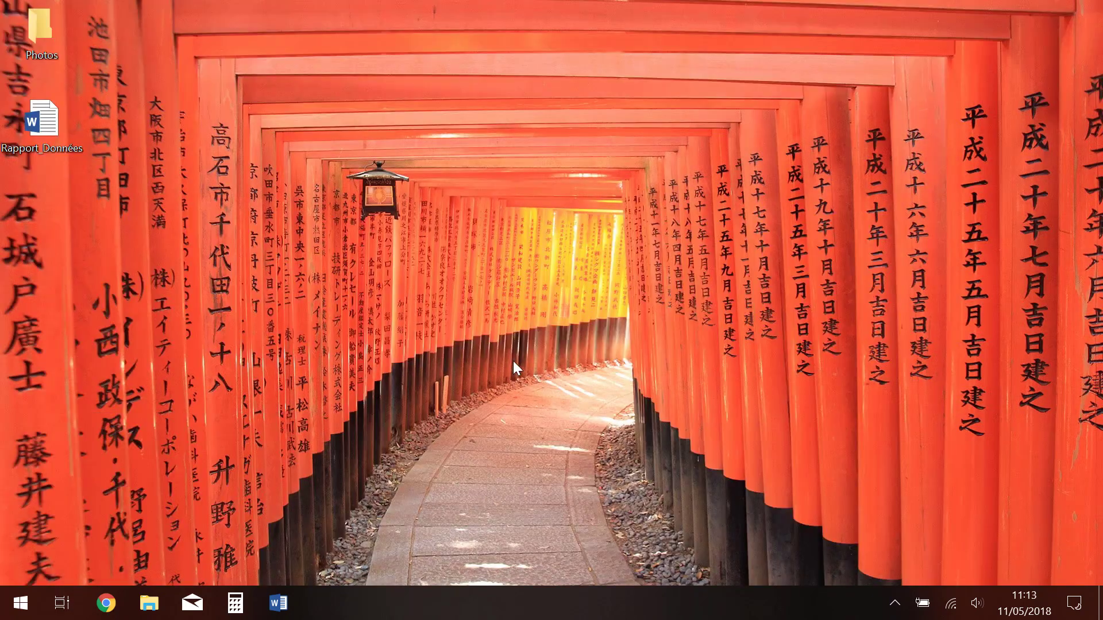
Step: Open File Explorer on Bureau 1, and compare it with Bureau 2 before returning to Bureau 1
left_click(149, 605)
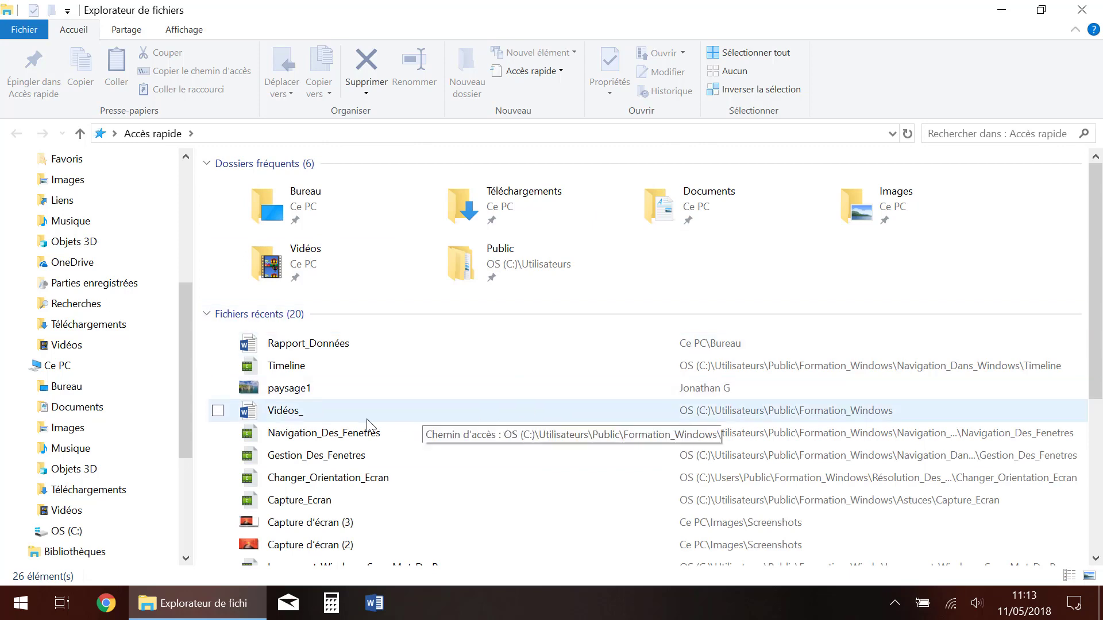
left_click(65, 604)
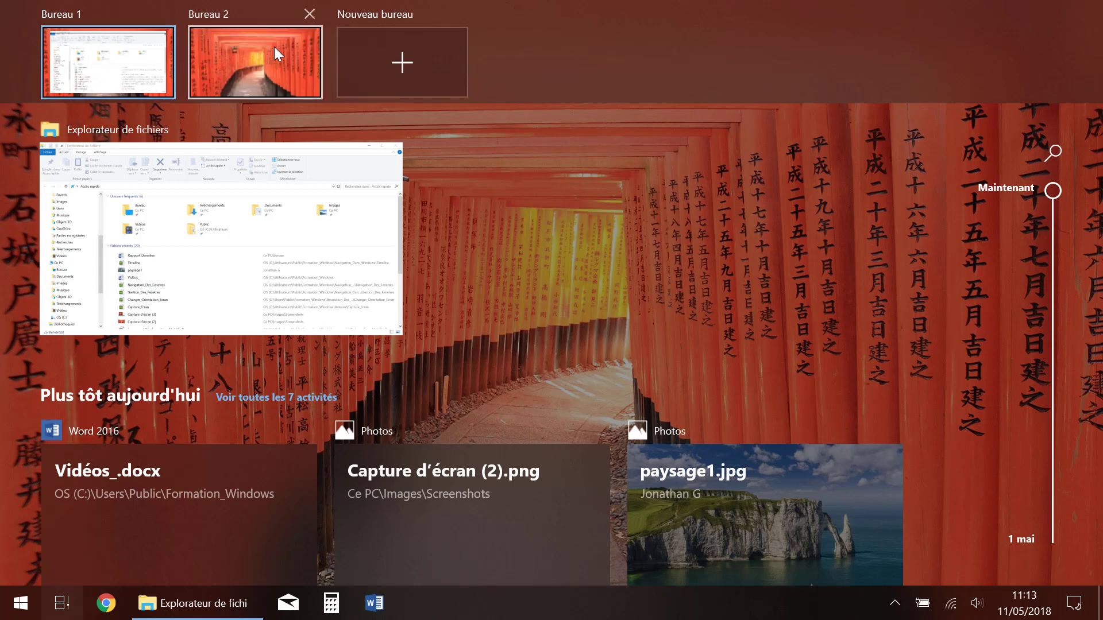
left_click(255, 46)
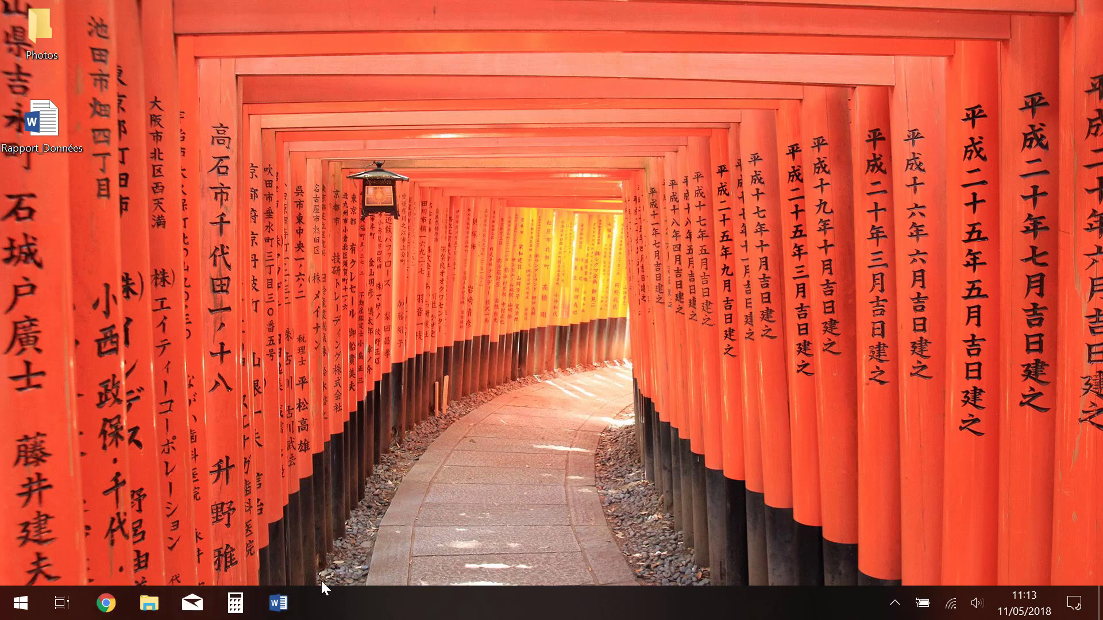
left_click(62, 610)
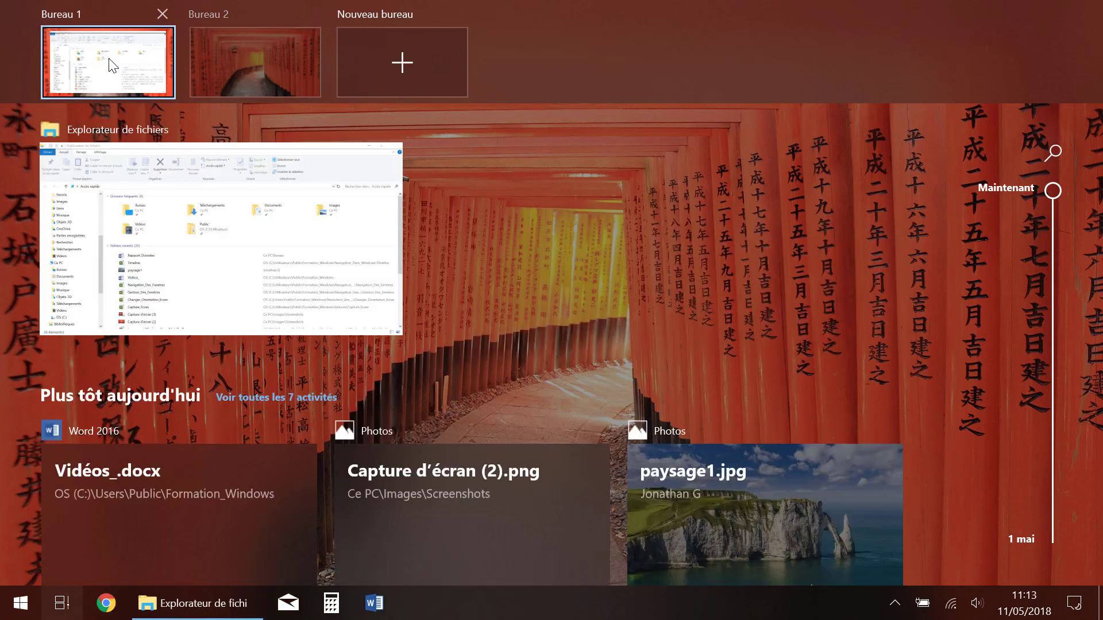
left_click(103, 60)
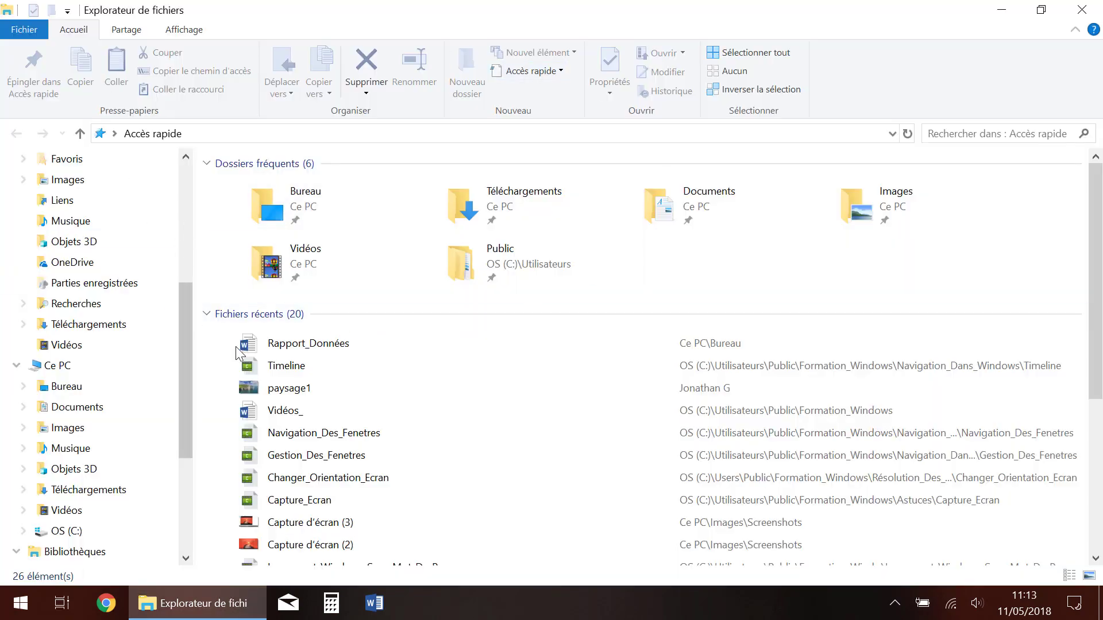
Step: Open a blank Word document and a Chrome window alongside File Explorer on Bureau 1
left_click(62, 603)
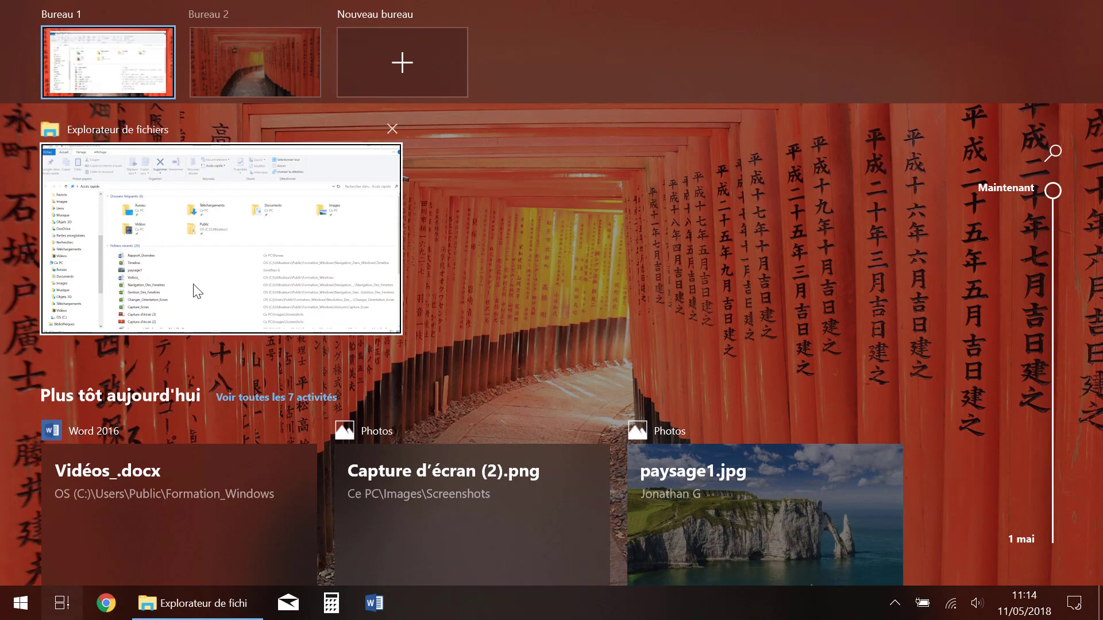
left_click(199, 604)
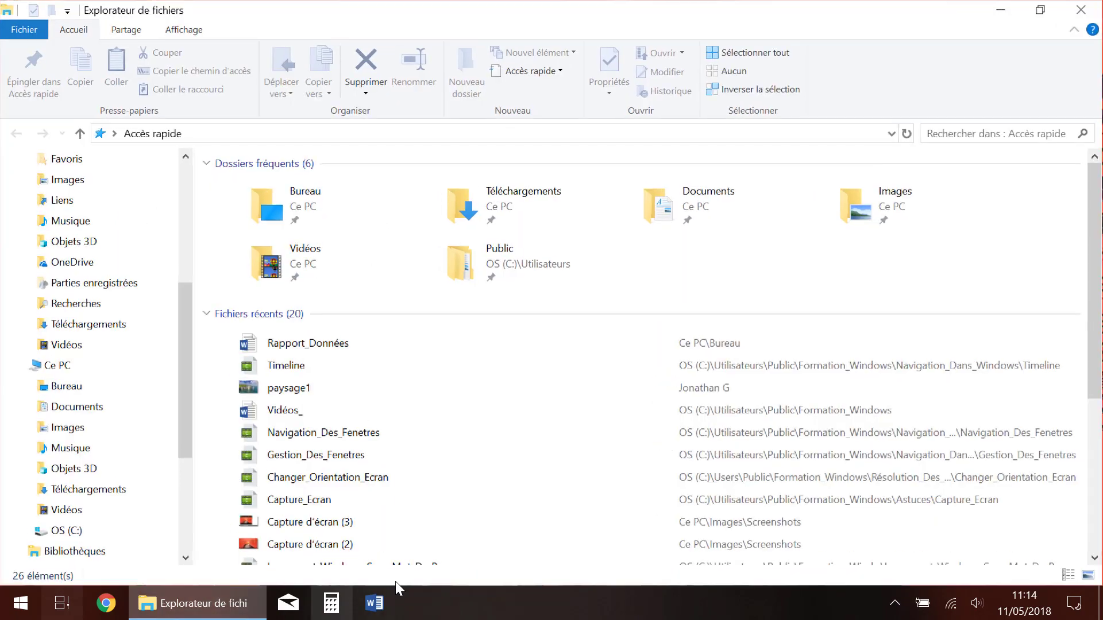
left_click(371, 604)
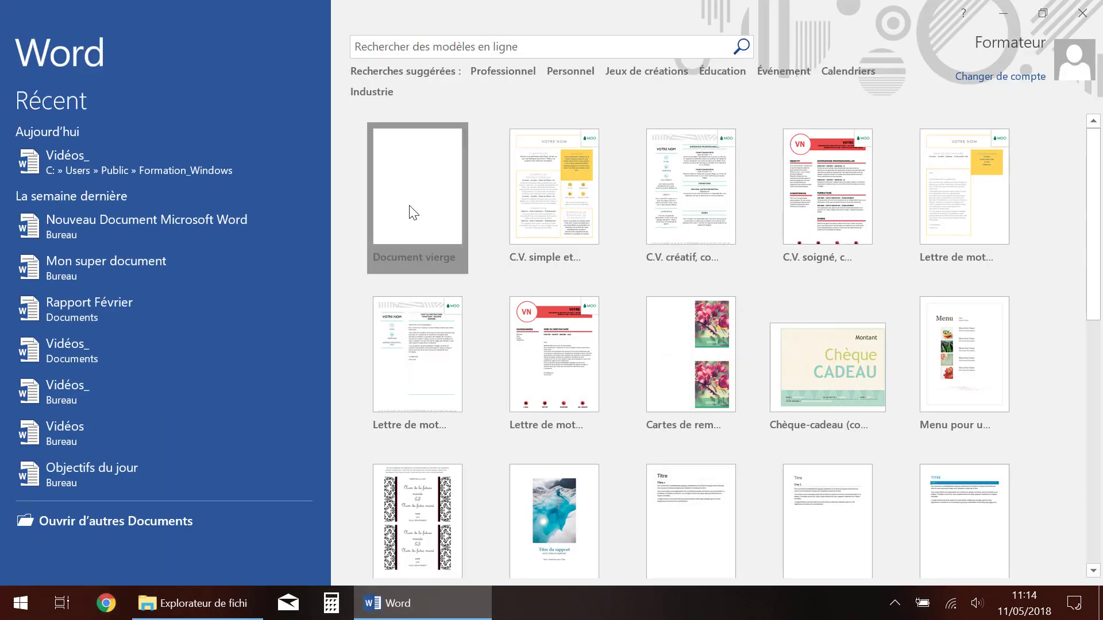
left_click(411, 212)
left_click(106, 603)
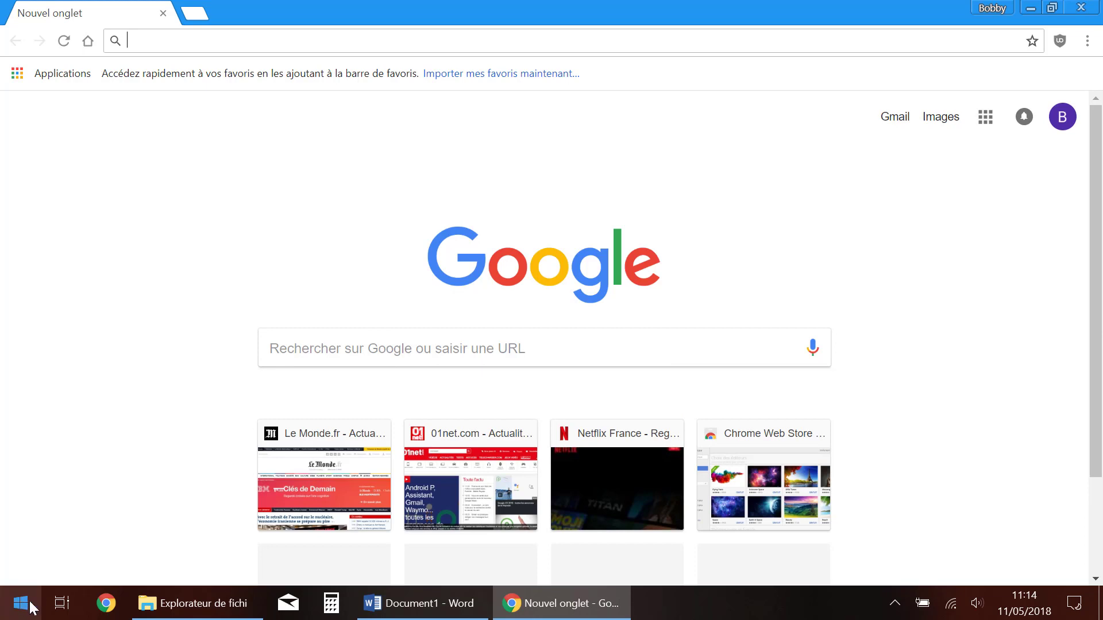
Step: Review the windows open on Bureau 1 in Task View, visit Bureau 2 and return to Bureau 1
left_click(61, 603)
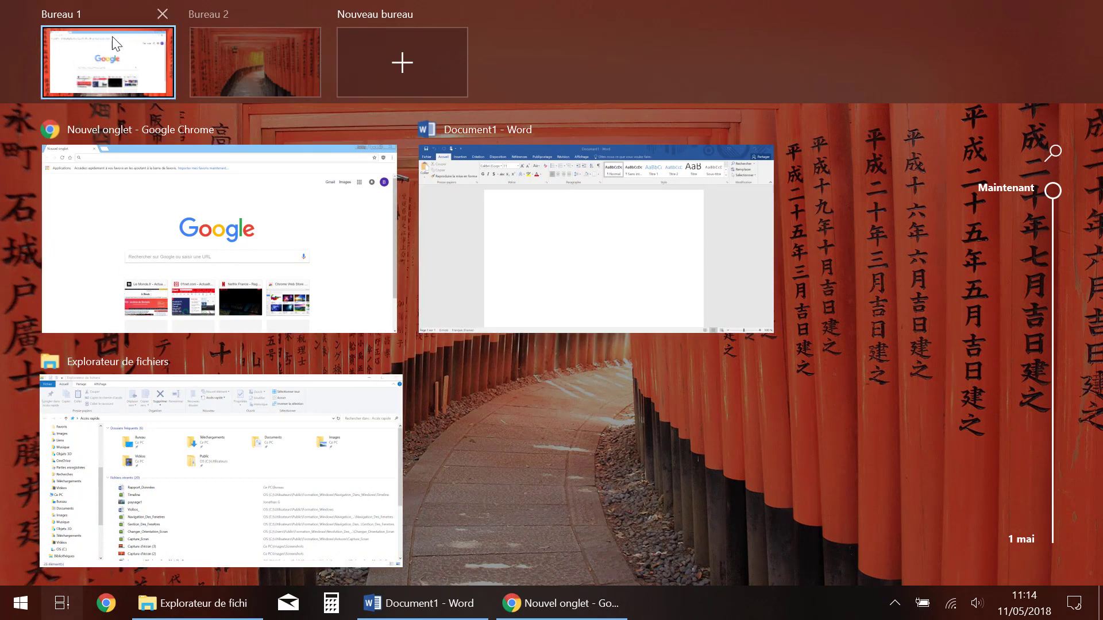
left_click(62, 603)
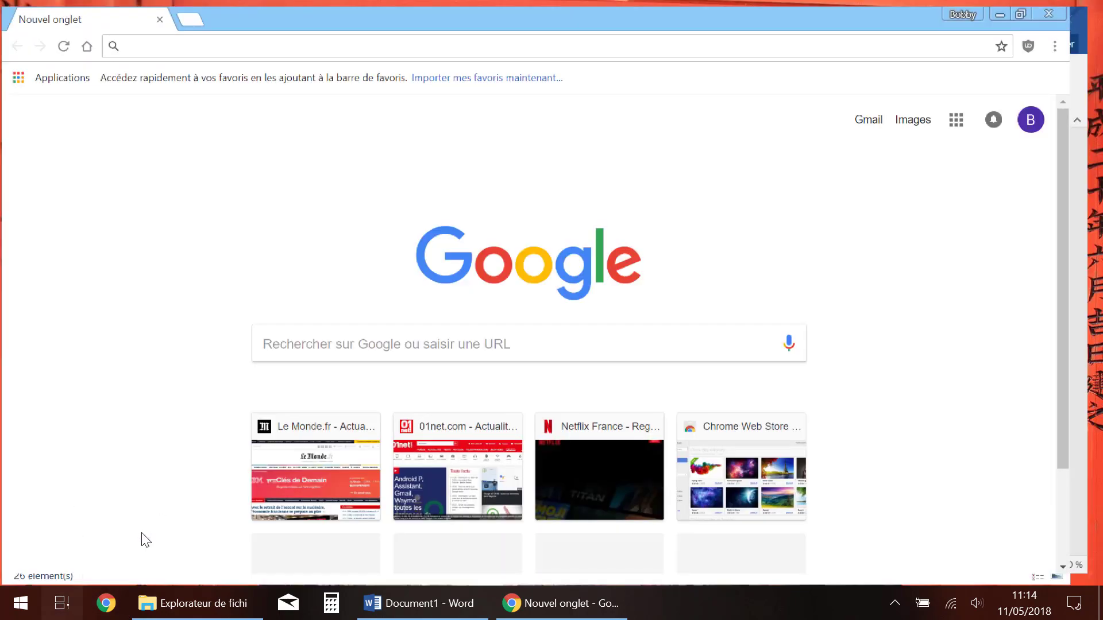
left_click(62, 603)
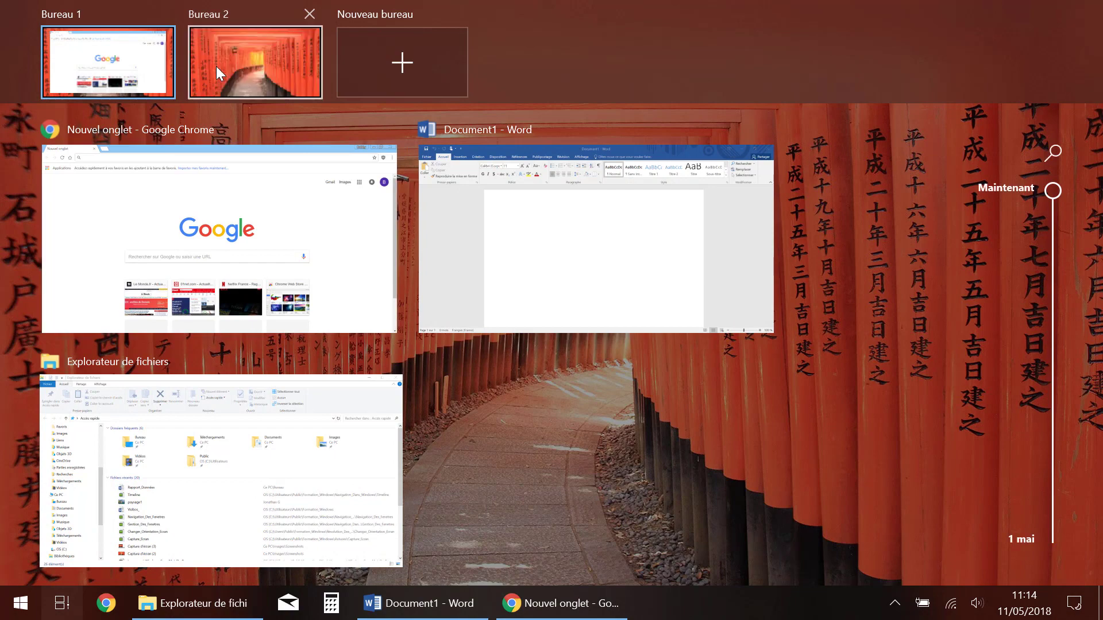
left_click(251, 56)
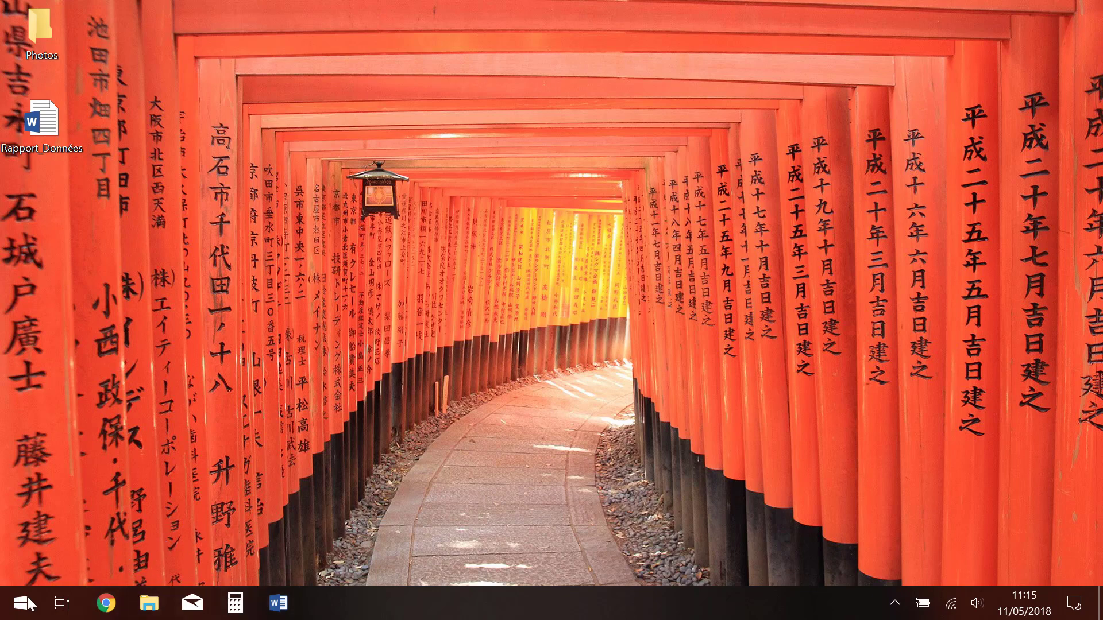
left_click(61, 603)
left_click(109, 77)
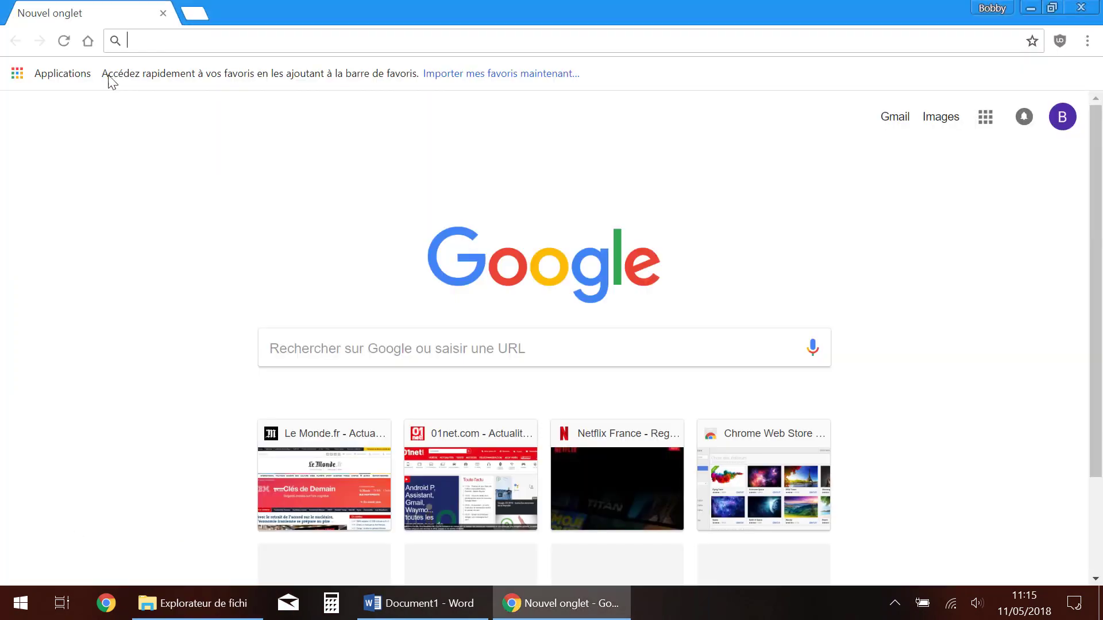
Step: Search Google for "paysage" in Chrome and browse the image results, dismissing the location request
left_click(396, 351)
type("paysage")
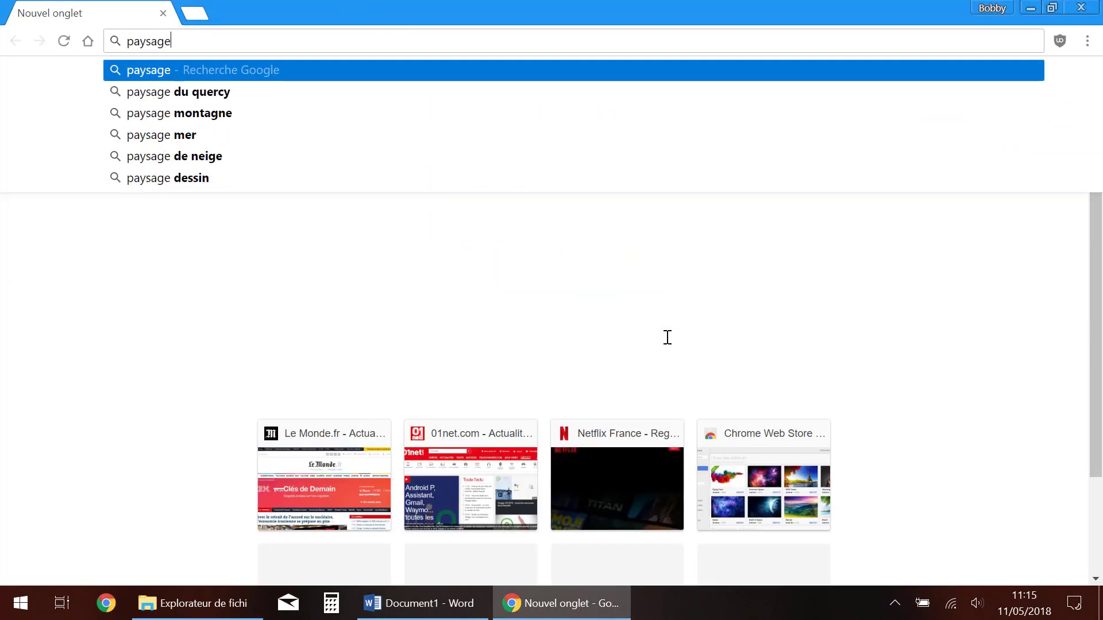
key("Return")
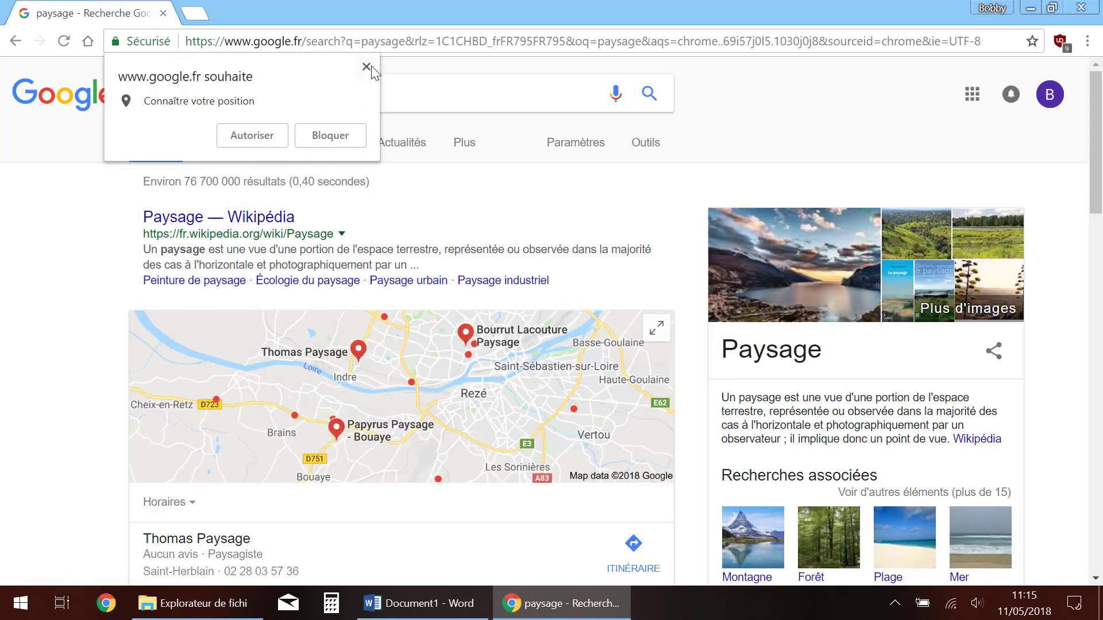
left_click(367, 67)
left_click(213, 144)
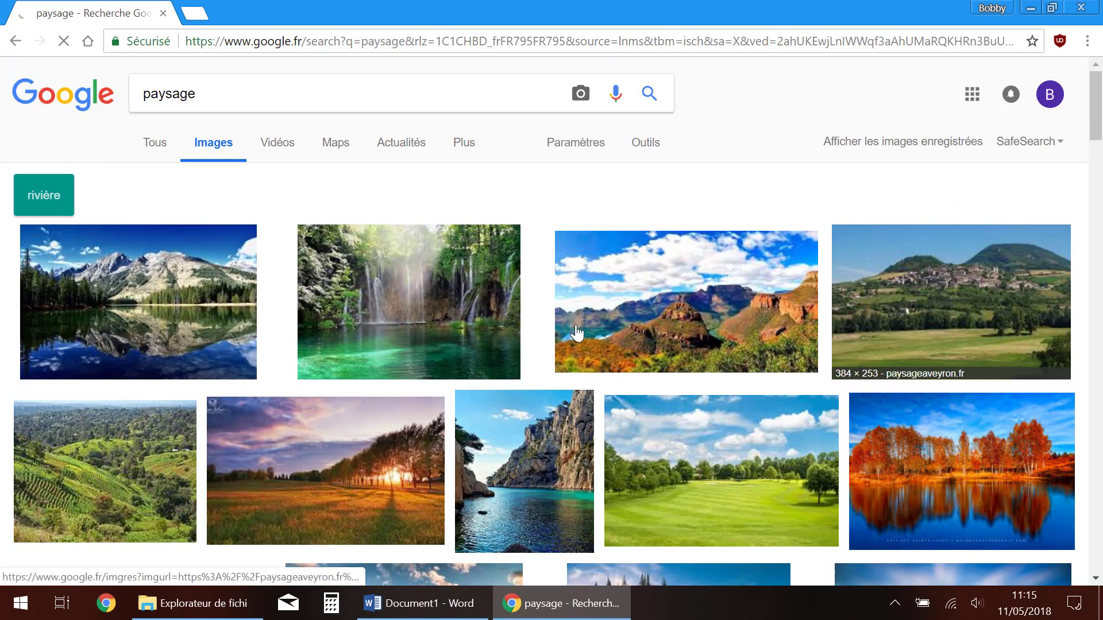
scroll(398, 388, "down", 4)
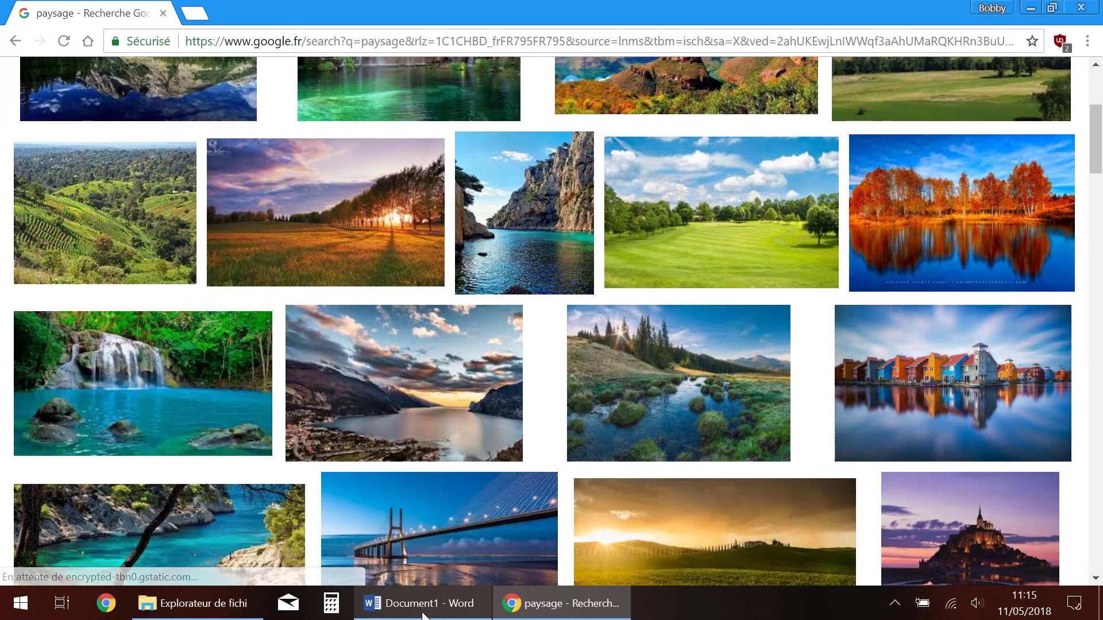
Step: Switch to Word and enter the text "Rapport de données" in the blank document
left_click(444, 606)
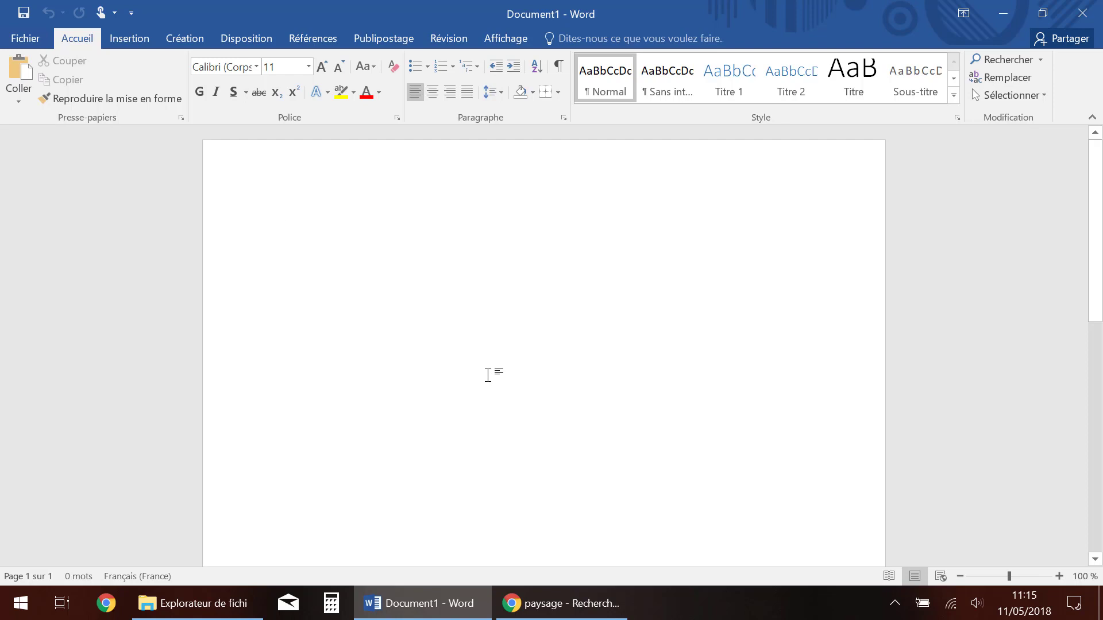
type("Donn")
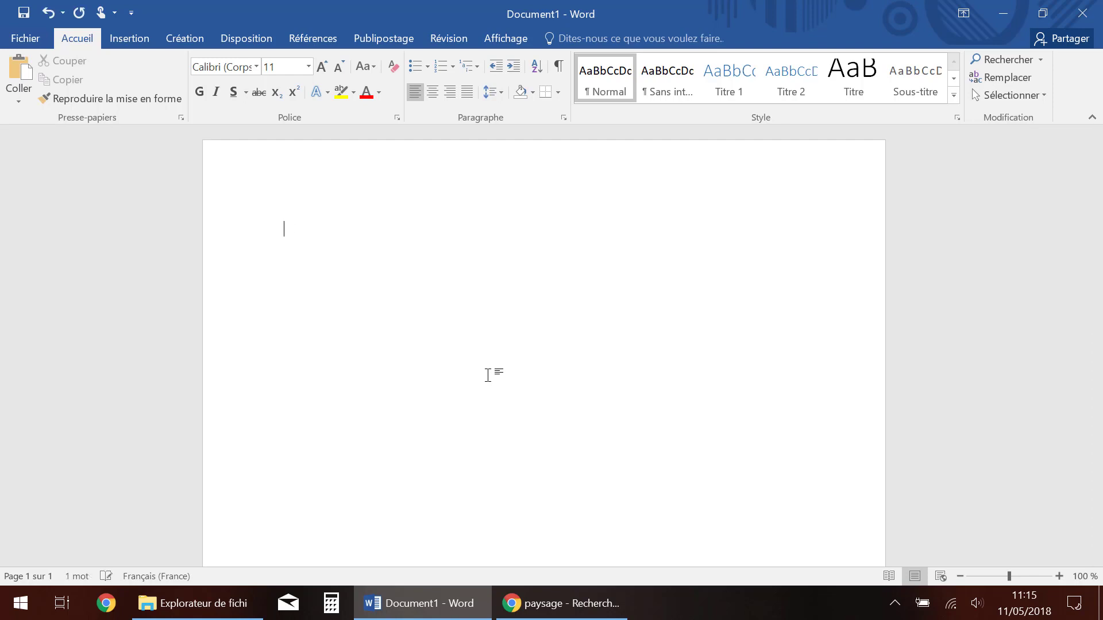
type("Rpe données")
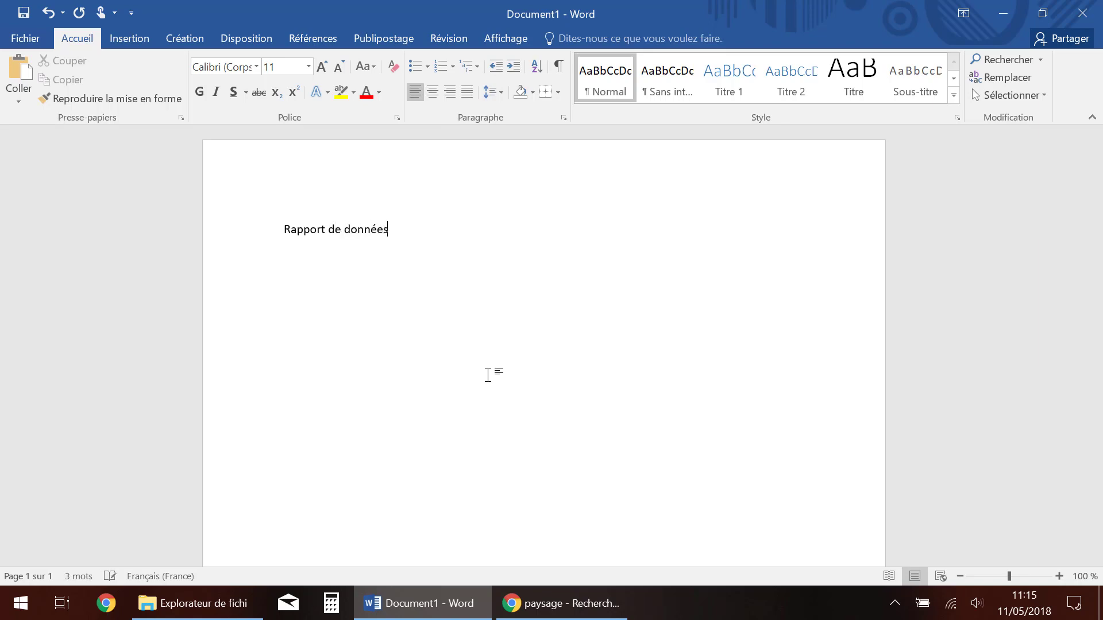
Step: Open the Documents folder in File Explorer, and move its window and the Word window from Bureau 1 to Bureau 2
left_click(224, 604)
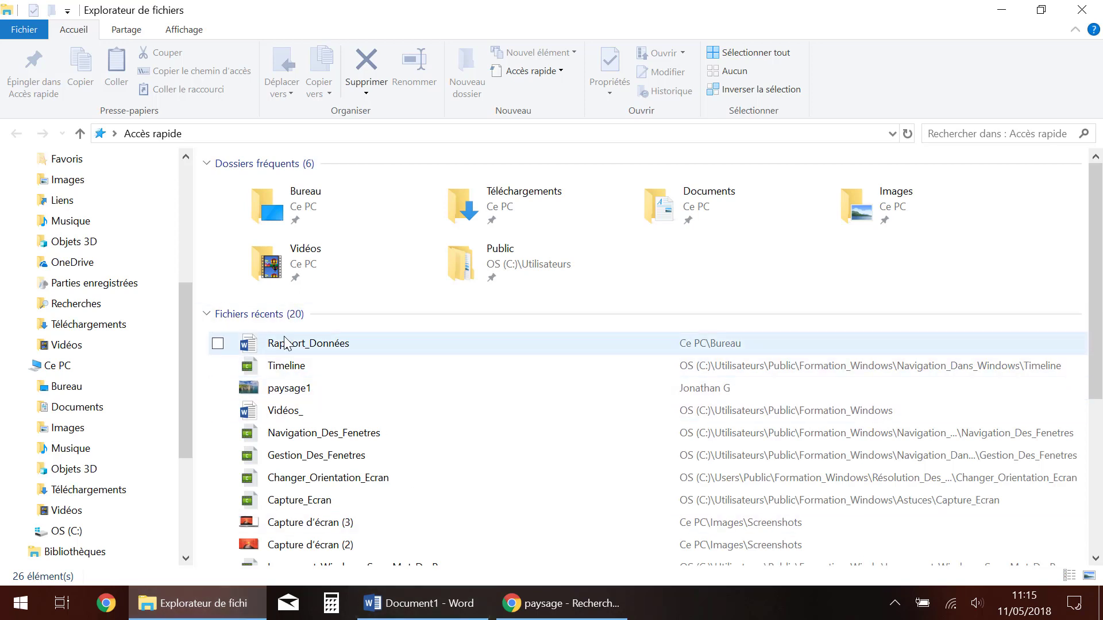
double_click(695, 207)
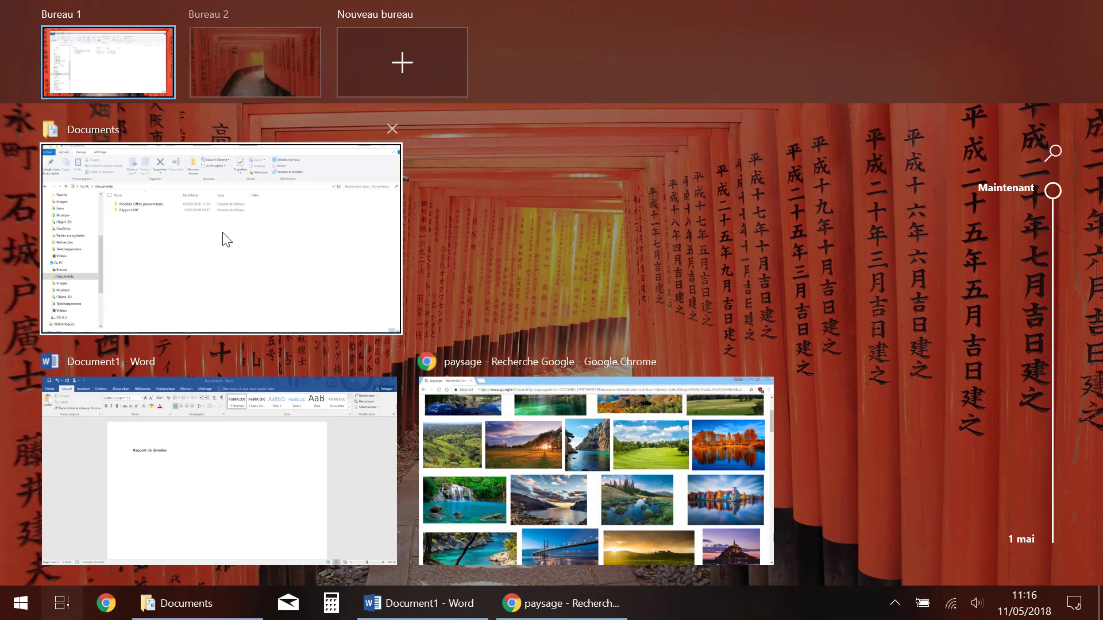
left_click_drag(228, 240, 256, 68)
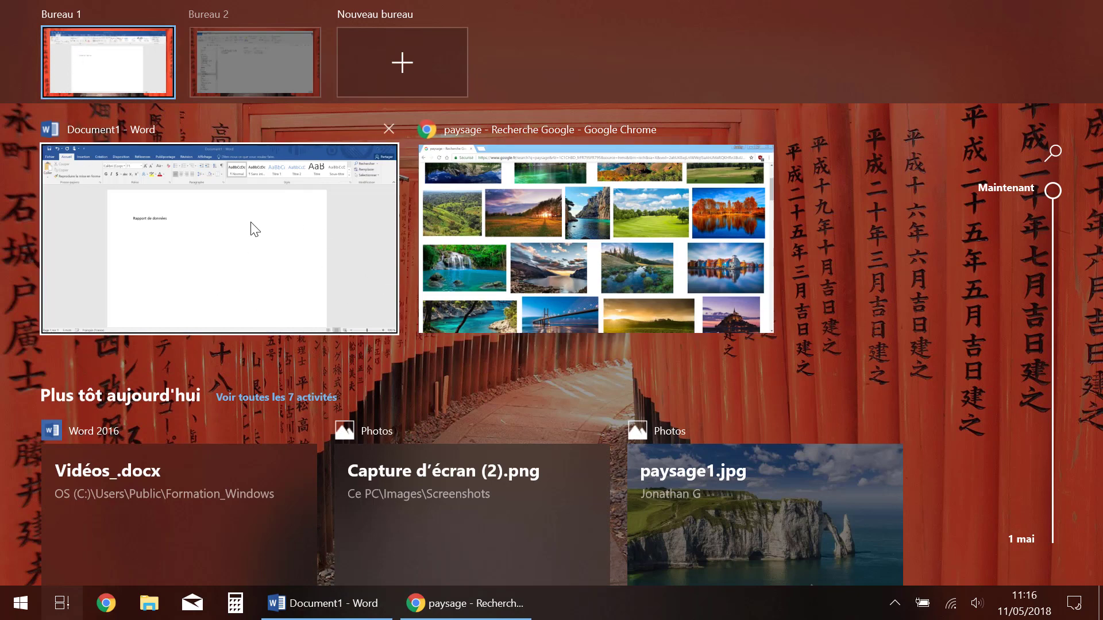
left_click_drag(208, 237, 247, 77)
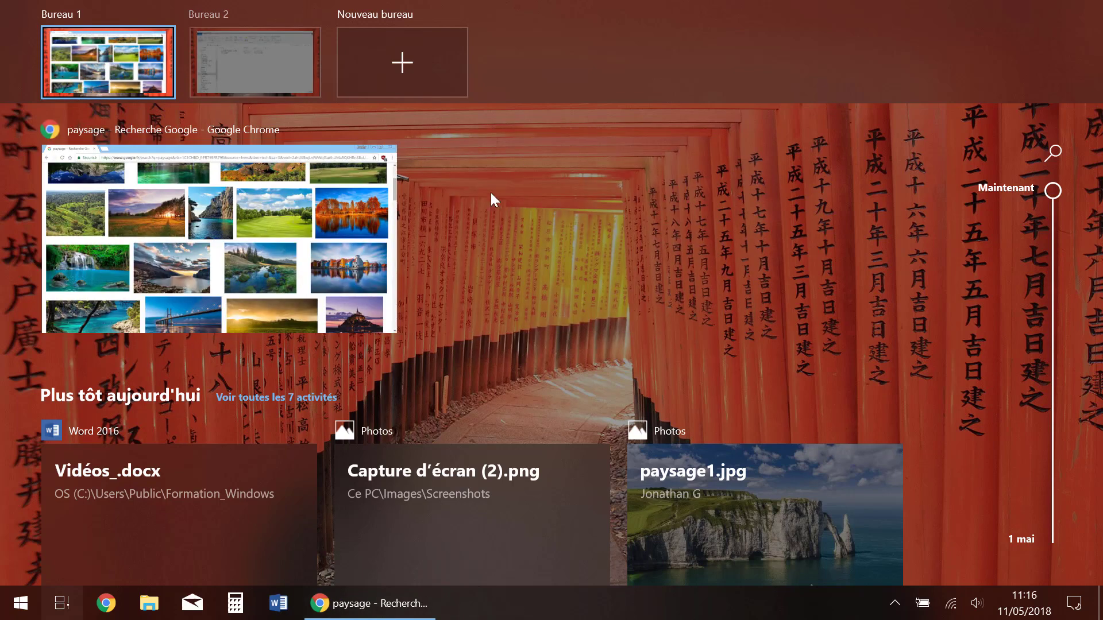
Step: Switch to Bureau 2, bring up the Word document and minimise both the Word and Documents windows
left_click(257, 57)
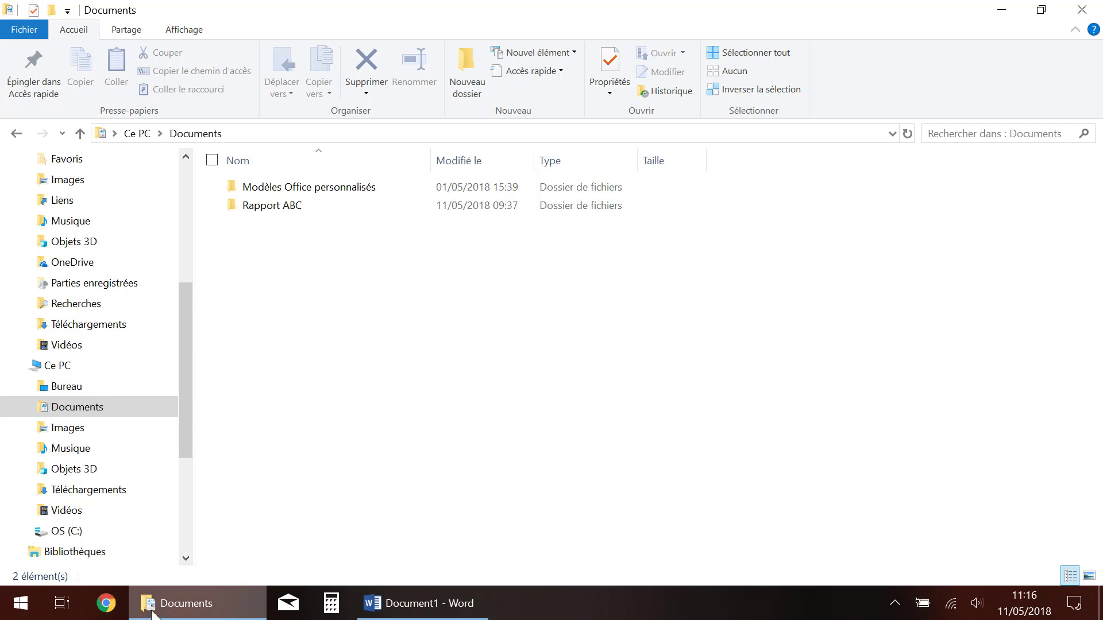
left_click(416, 605)
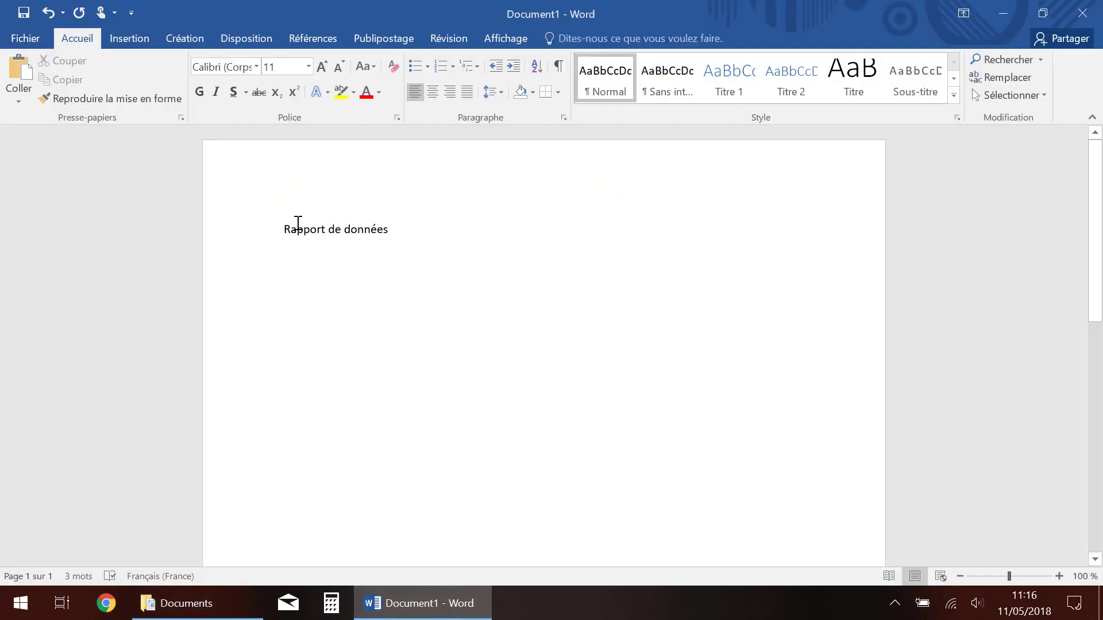
left_click(442, 607)
left_click(211, 608)
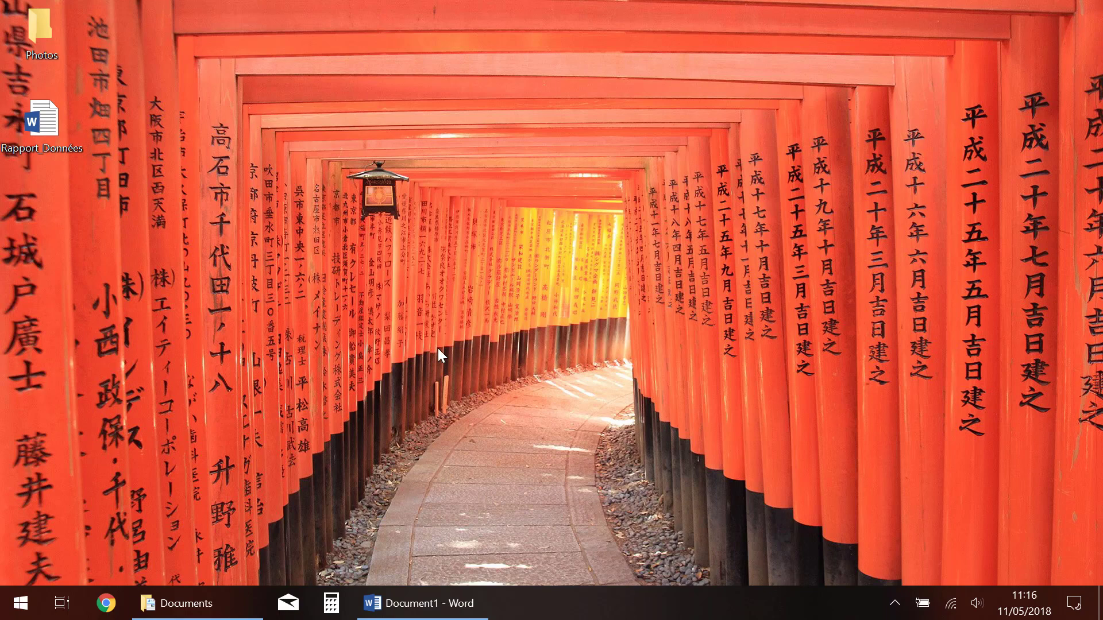
Step: Open the Calculator on Bureau 2, reposition its window slightly higher, and switch to Bureau 1
left_click(333, 604)
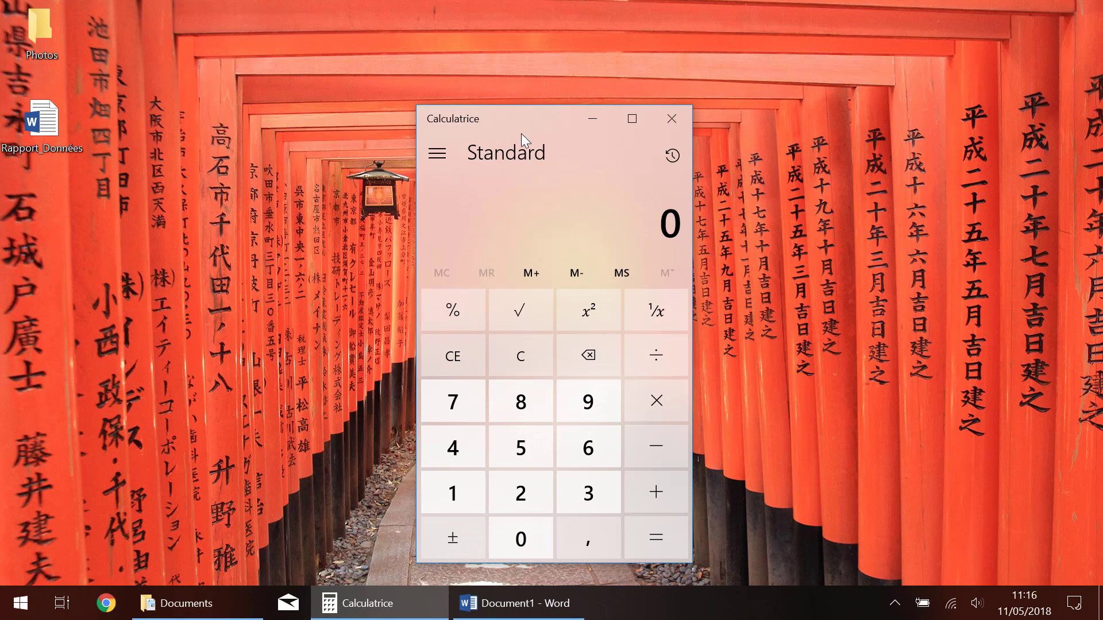
left_click_drag(522, 133, 553, 90)
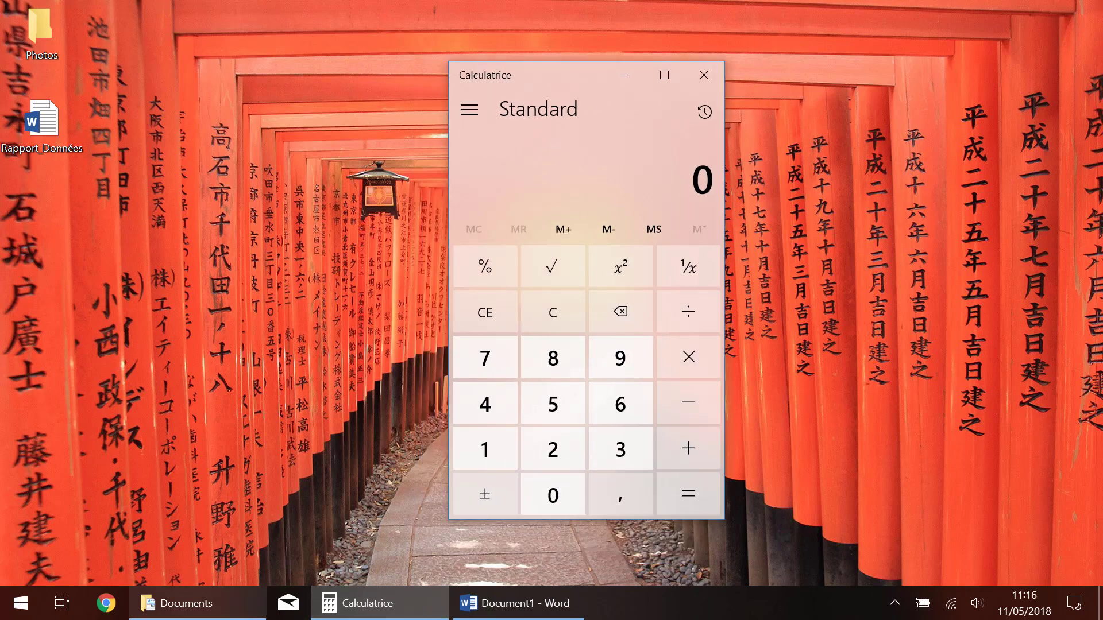
left_click(62, 604)
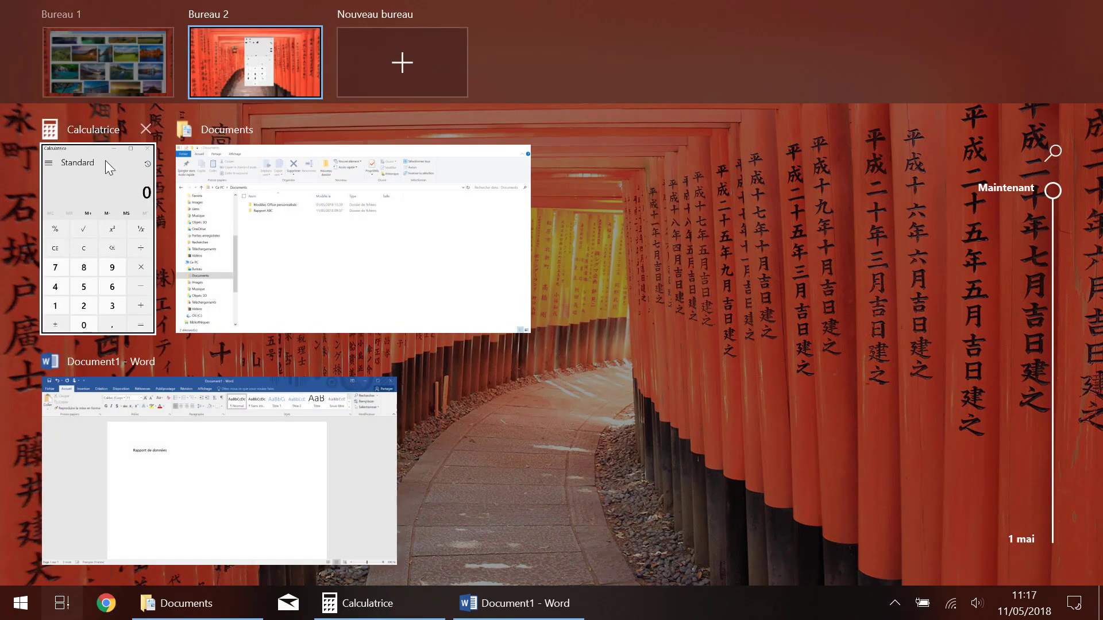
left_click(84, 44)
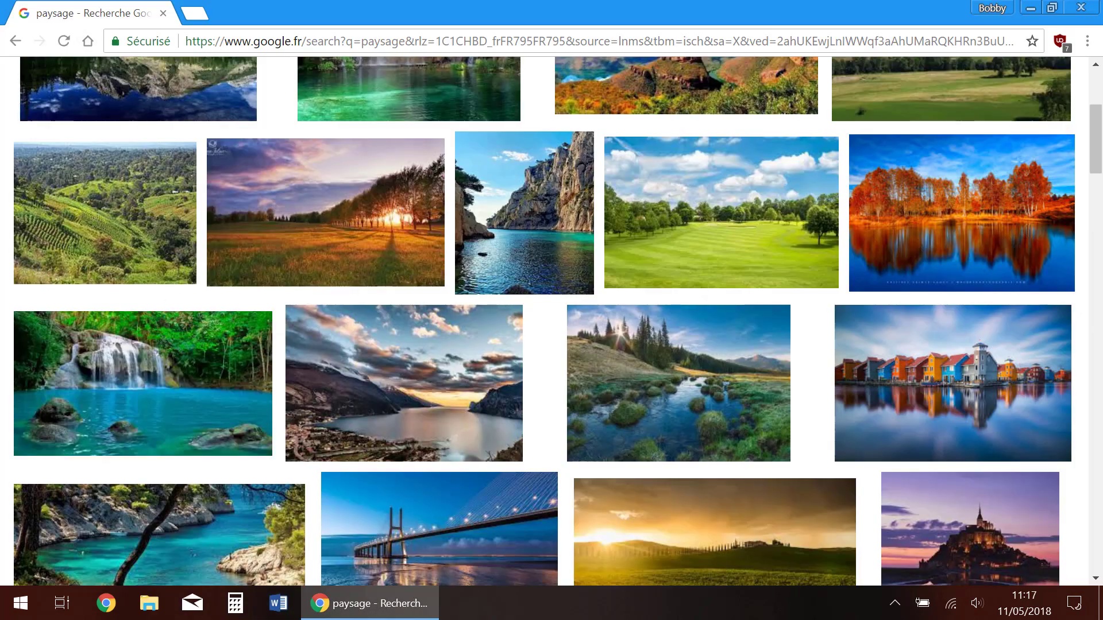
Step: Open the Vidéos folder in File Explorer on Bureau 1, and return to Bureau 2
left_click(63, 603)
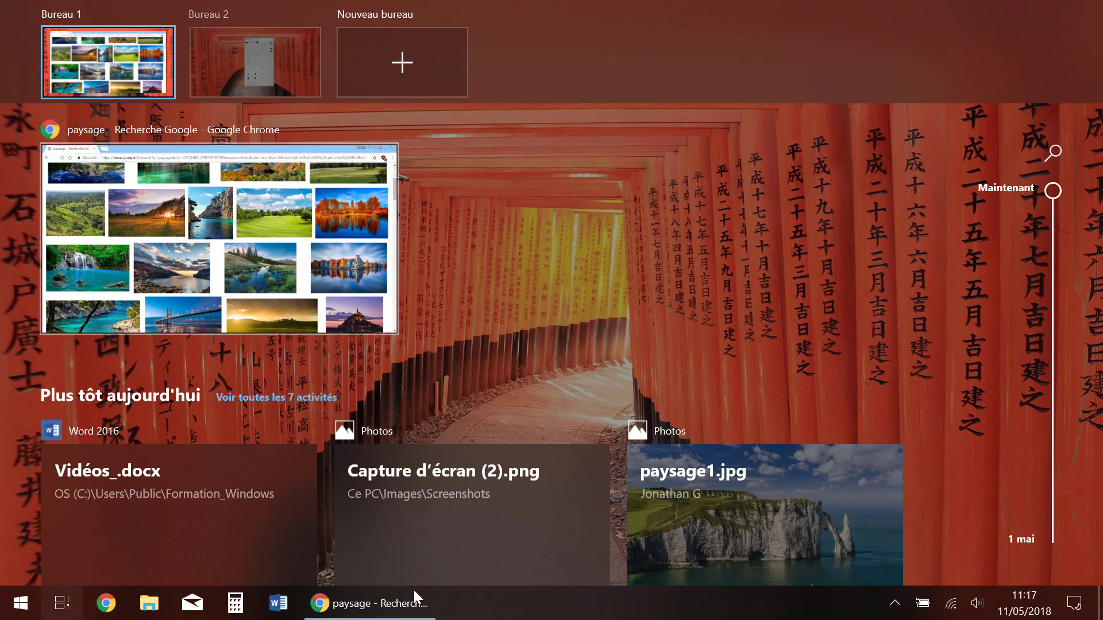
left_click(56, 606)
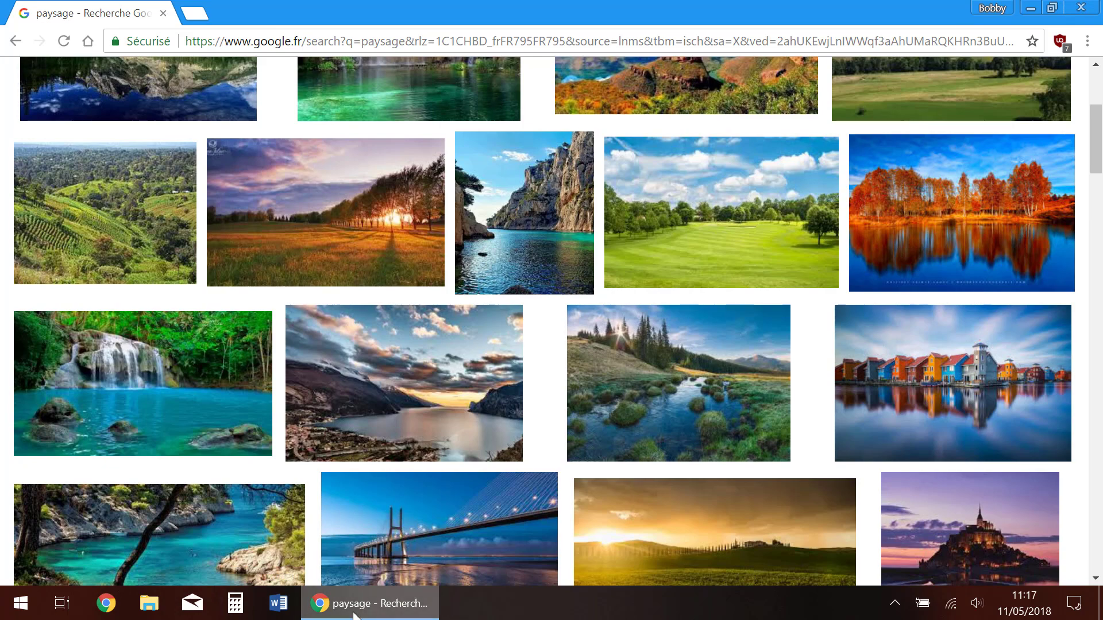
left_click(156, 613)
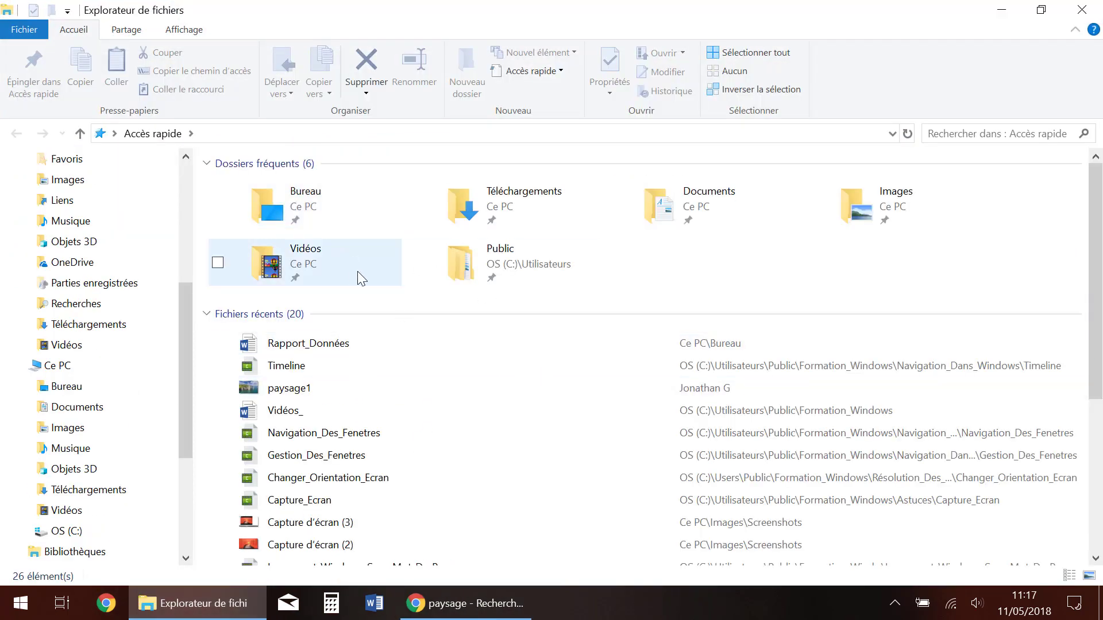
double_click(306, 256)
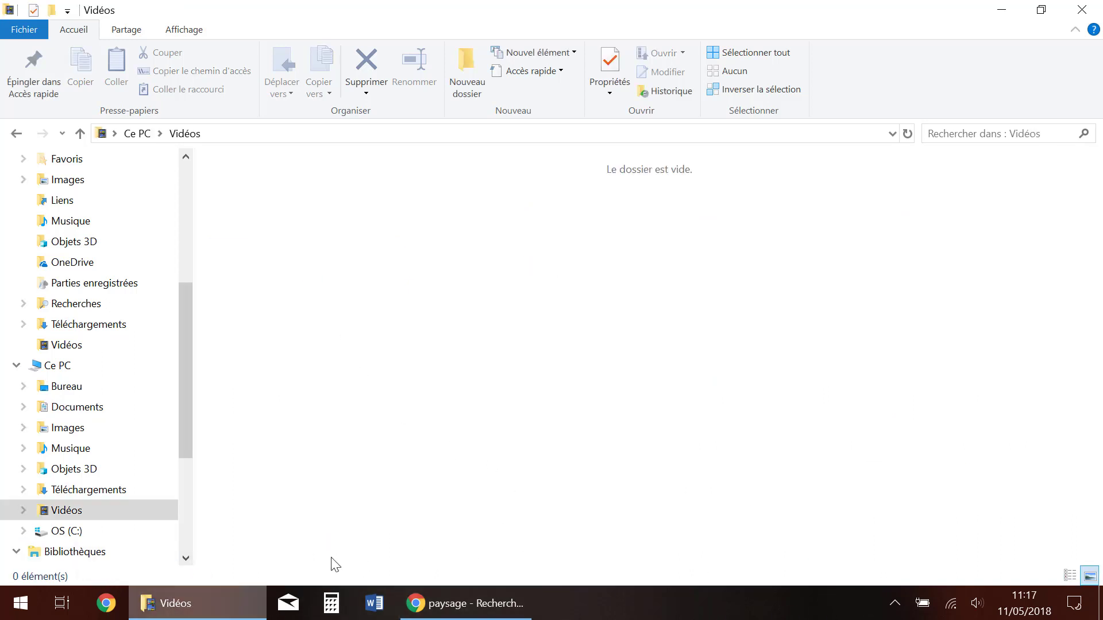
left_click(61, 603)
left_click(255, 63)
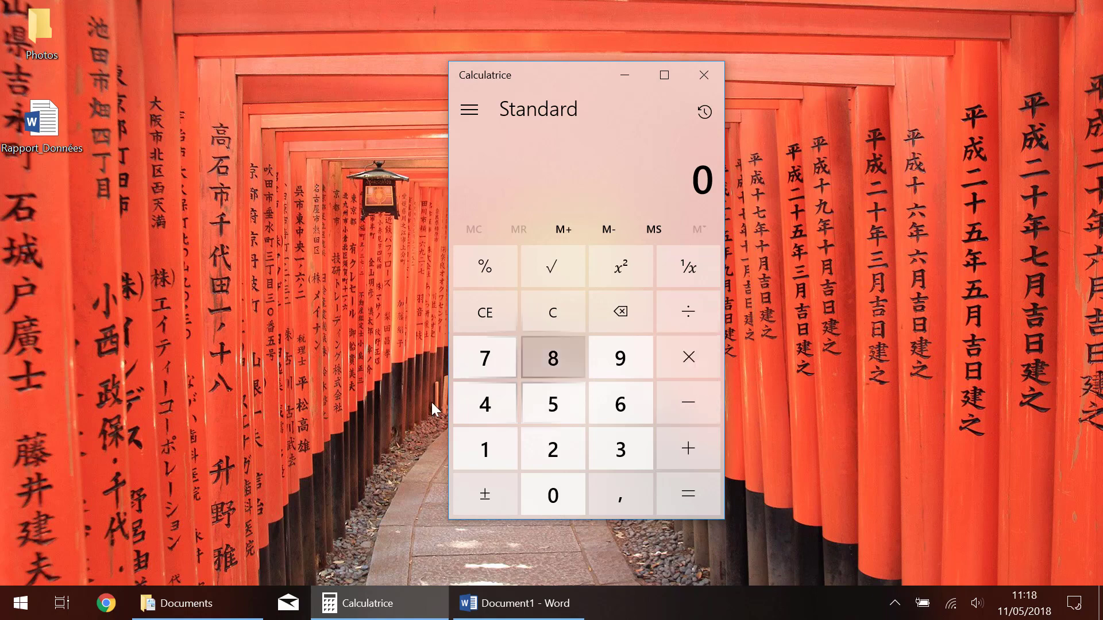
Step: Add two more virtual desktops, Bureau 3 and Bureau 4, entering Bureau 3 before adding the fourth
left_click(61, 610)
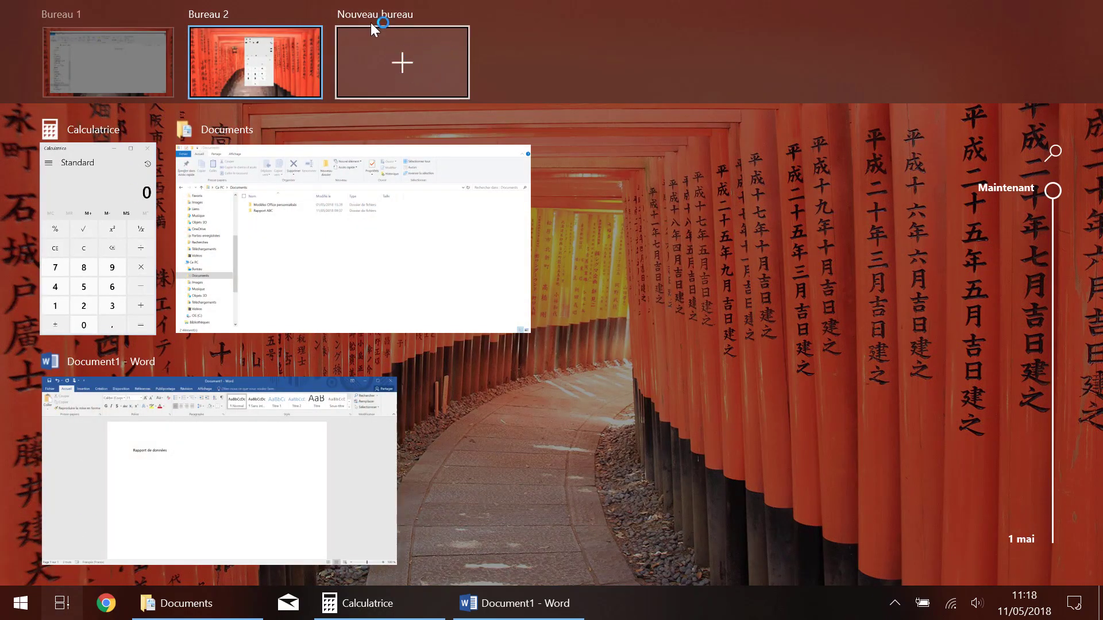
left_click(406, 49)
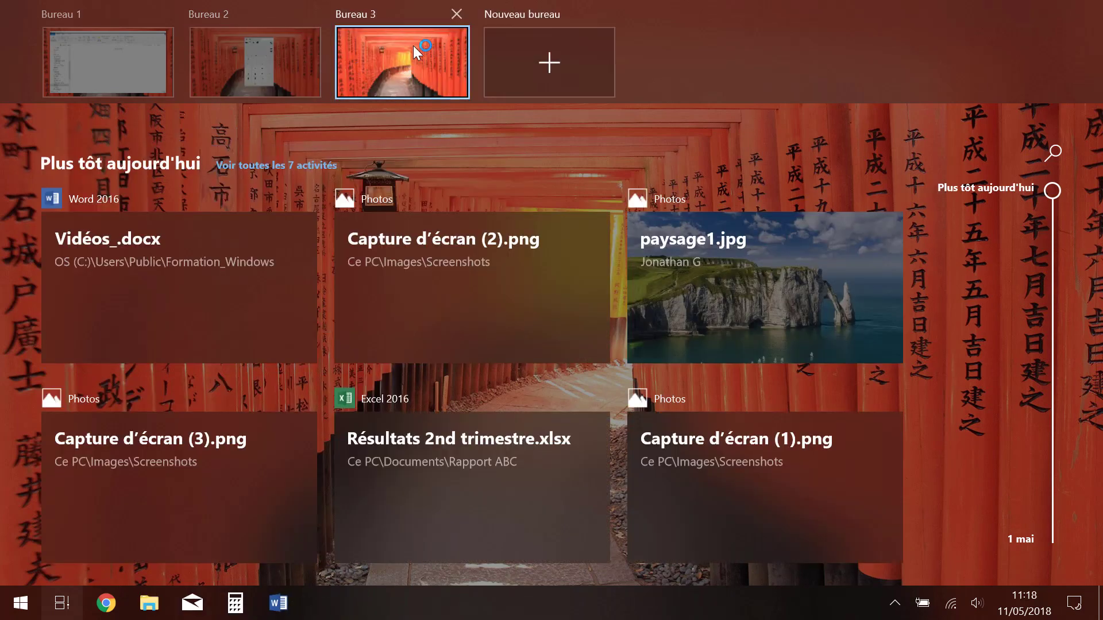
left_click(418, 61)
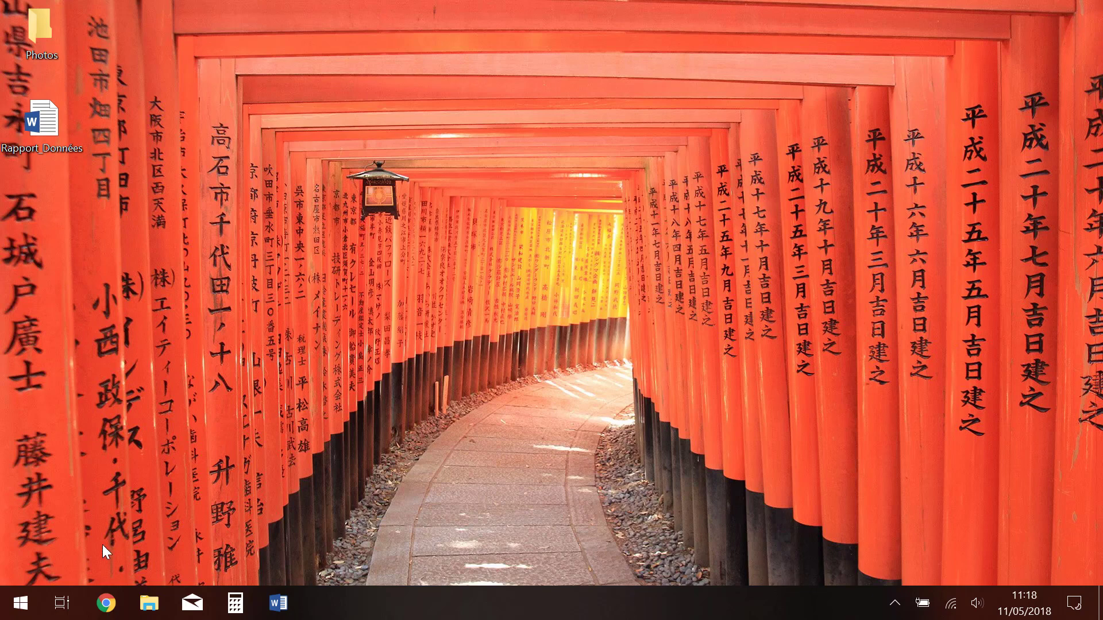
left_click(61, 602)
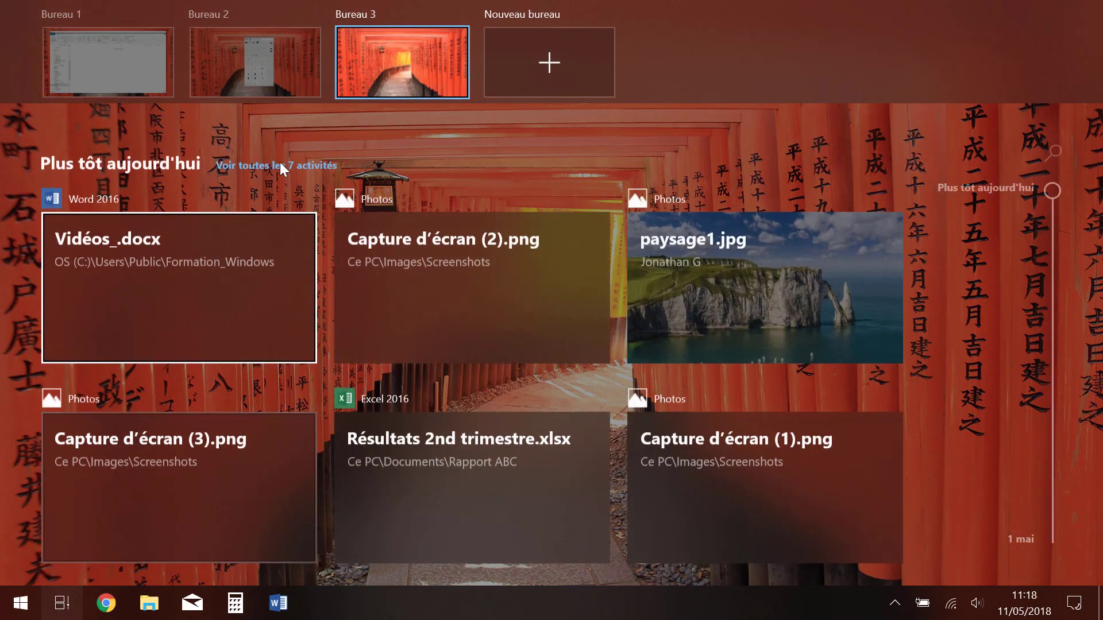
left_click(549, 50)
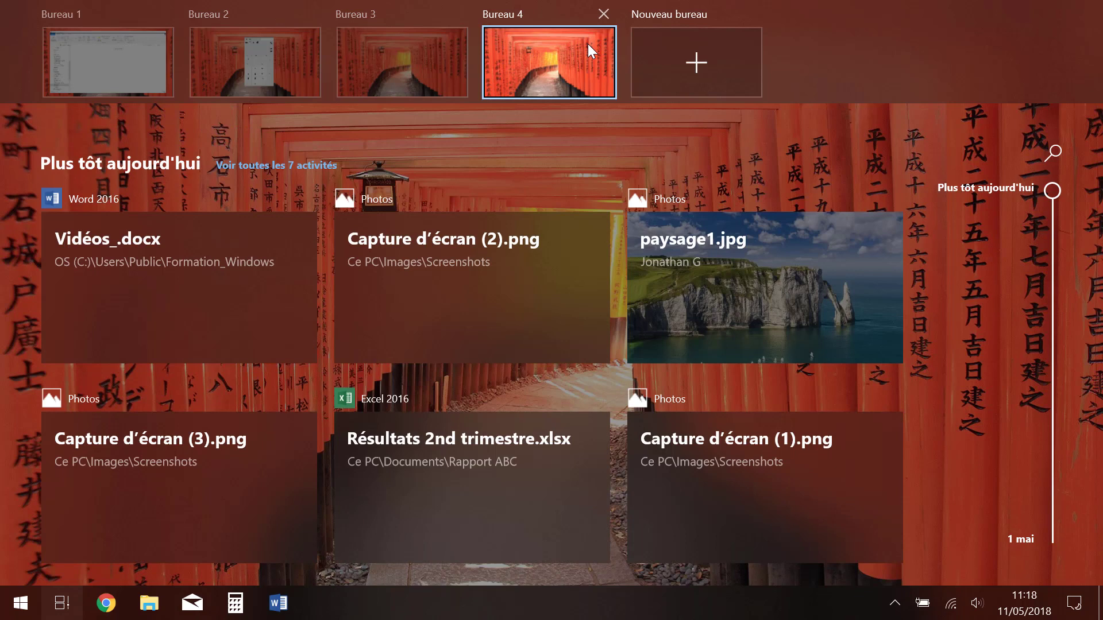
Step: Remove Bureau 4 and Bureau 3 from the virtual desktops
left_click(601, 13)
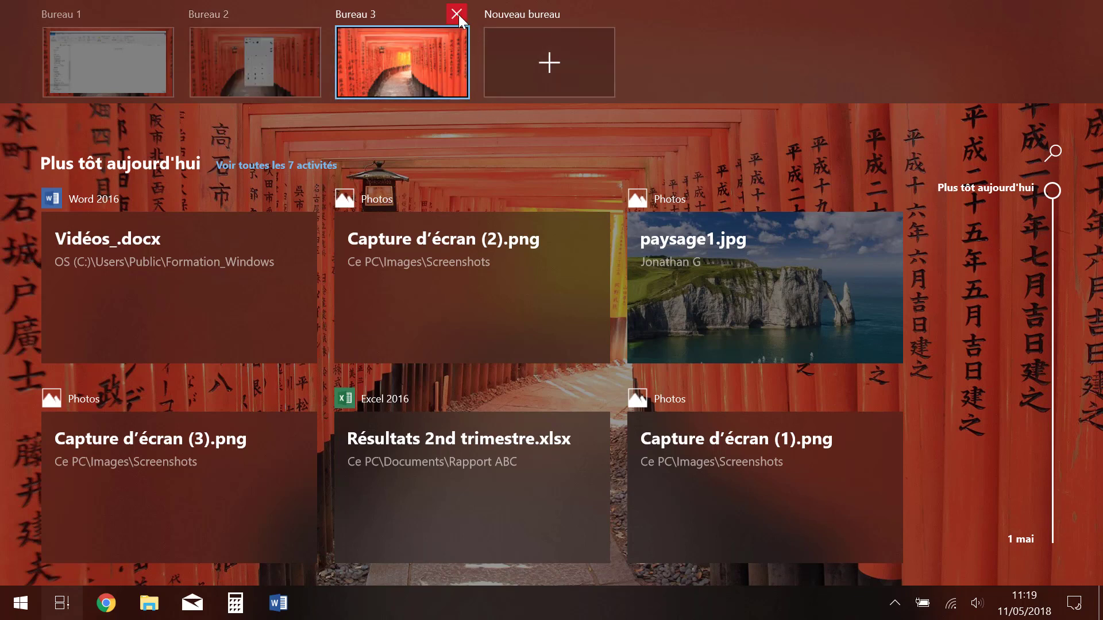
left_click(457, 13)
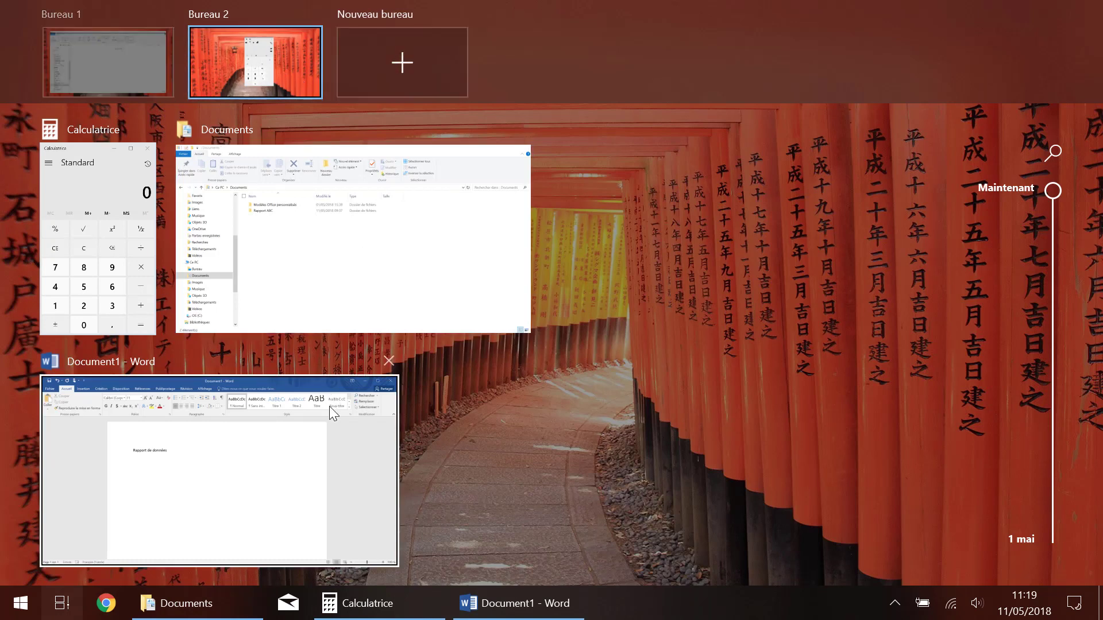
Step: Switch to Bureau 1 and minimise its Vidéos and Chrome windows to show the bare desktop
left_click(95, 66)
left_click(249, 287)
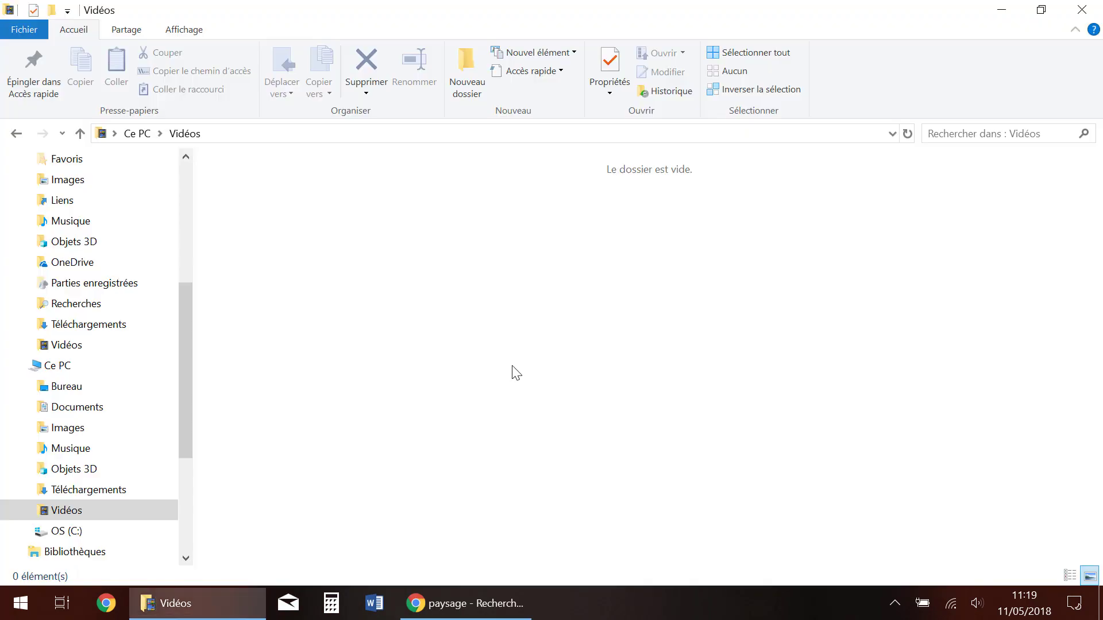
left_click(999, 11)
left_click(1030, 12)
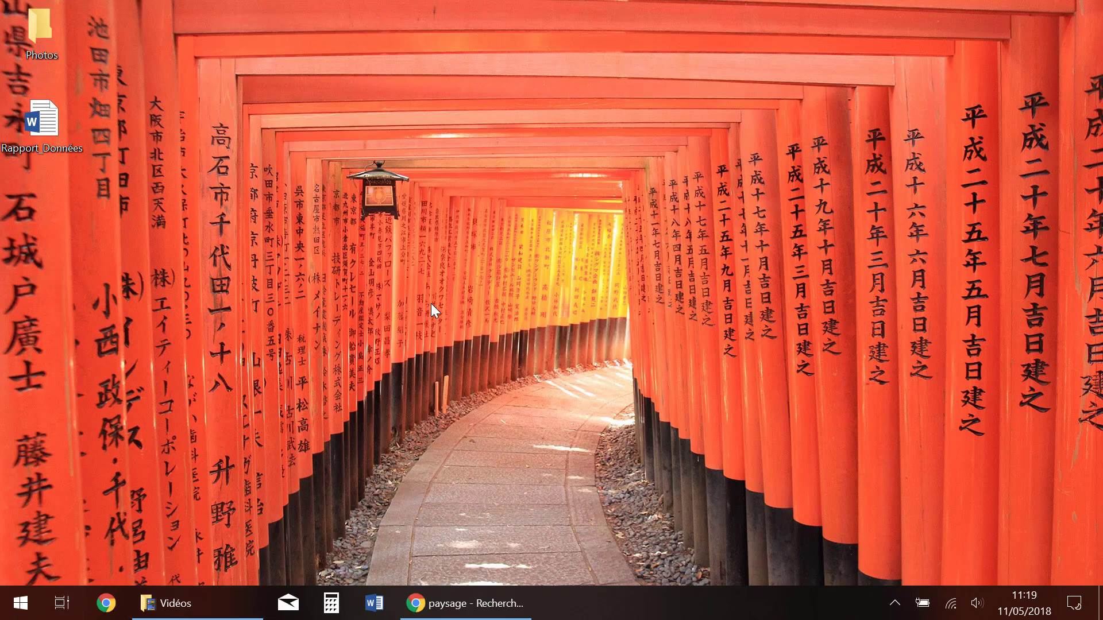
Step: Search the installed apps for "cla" and open the on-screen keyboard (Clavier visuel)
key("super")
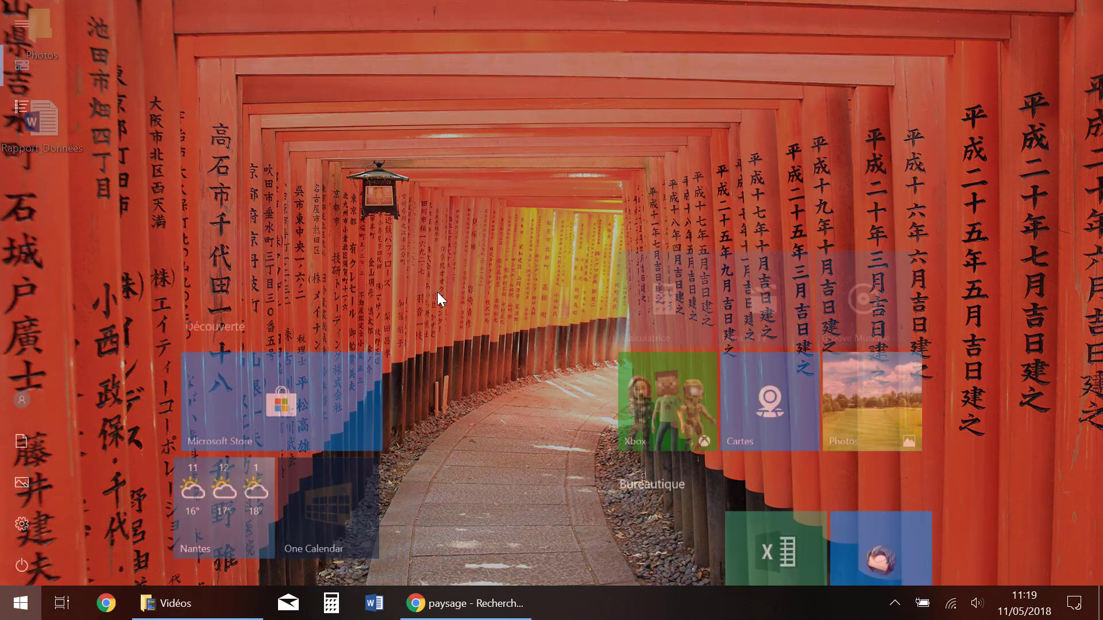
type("cla")
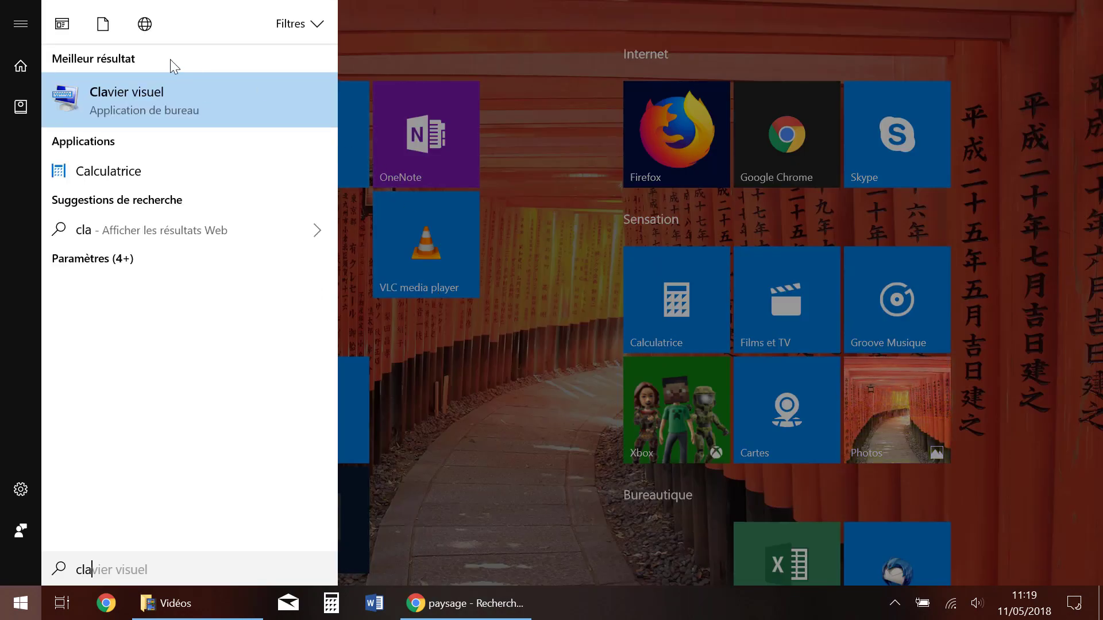
left_click(178, 94)
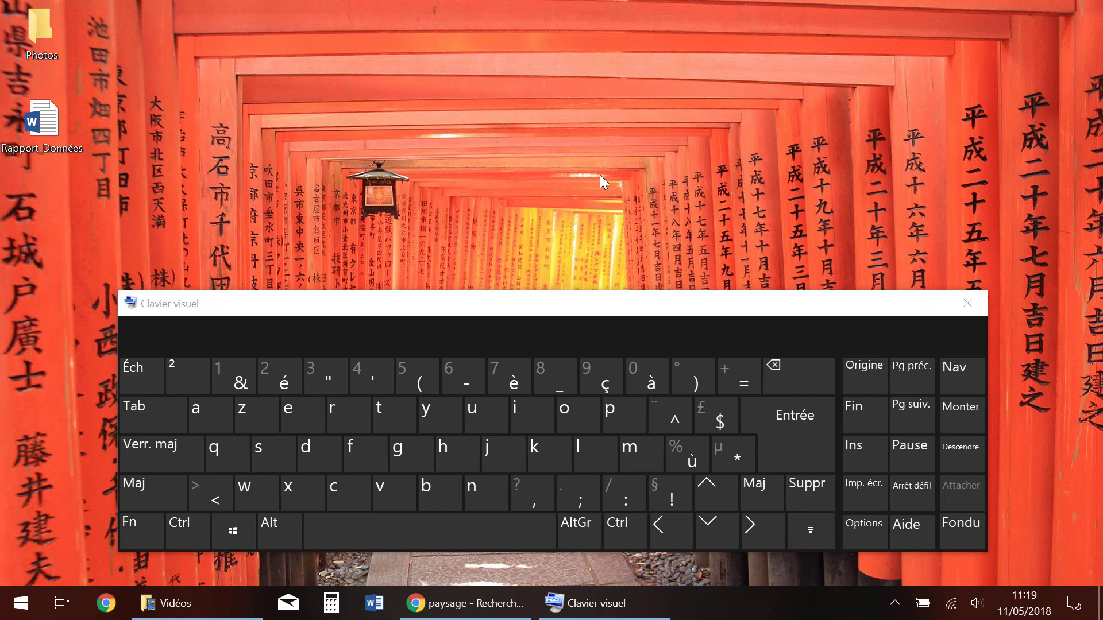
Step: Minimise the on-screen keyboard, and display and dismiss the Task View of Bureau 1
key("super+Tab")
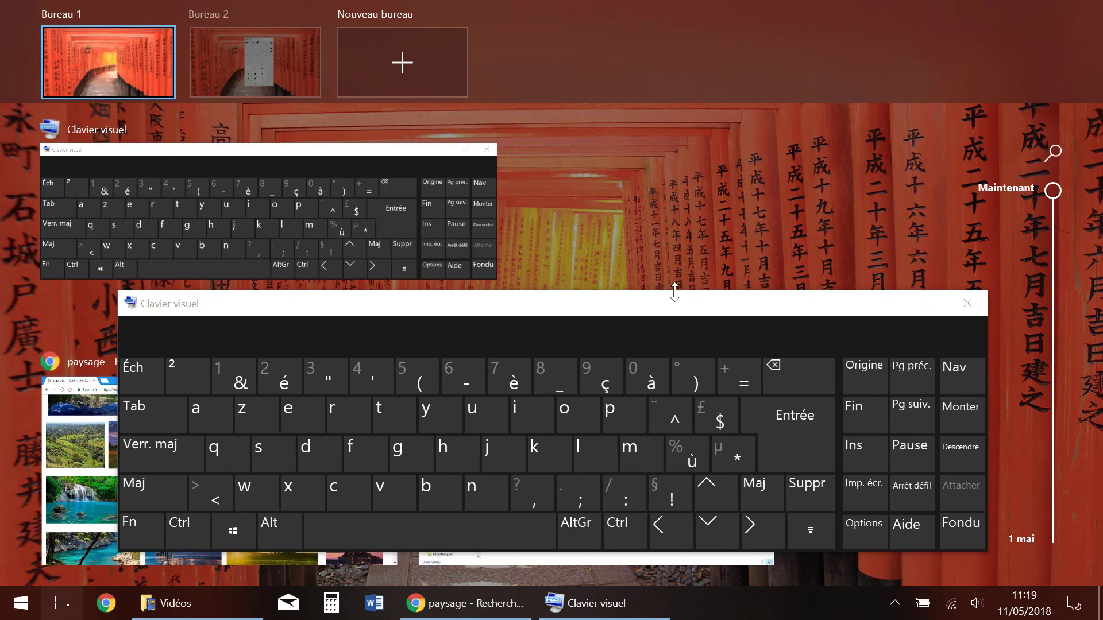
left_click(885, 305)
left_click(887, 303)
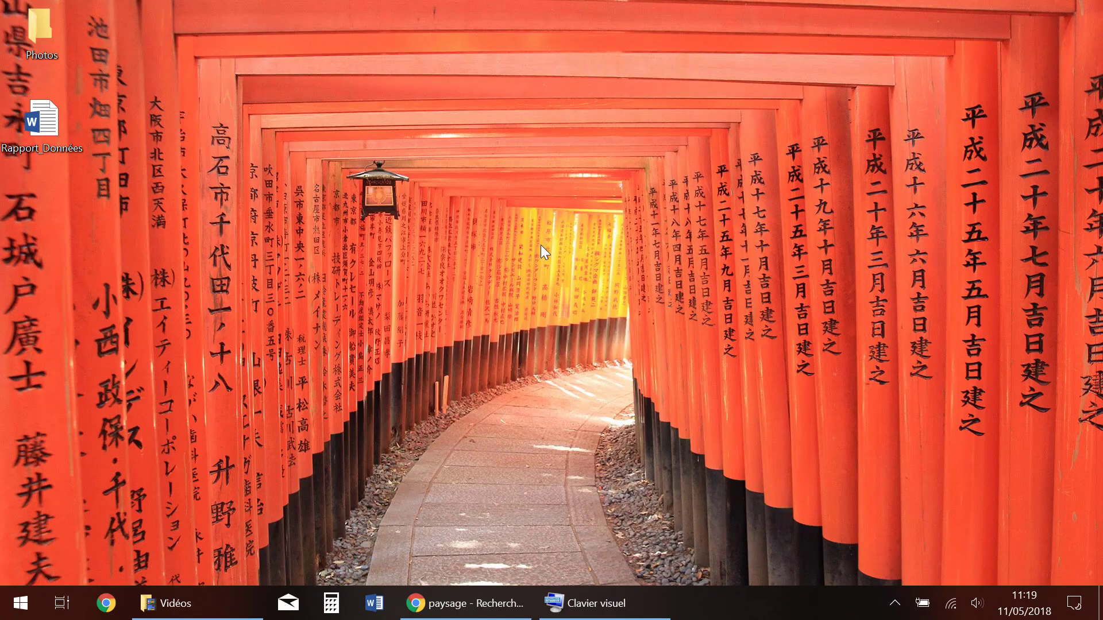
key("super+Tab")
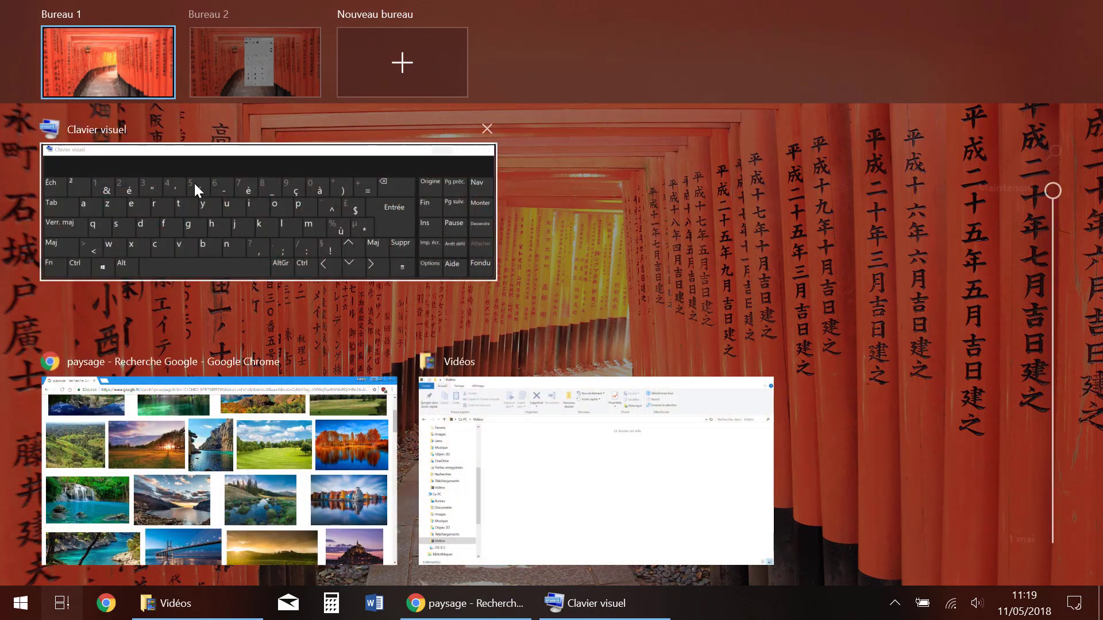
key("super")
key("super")
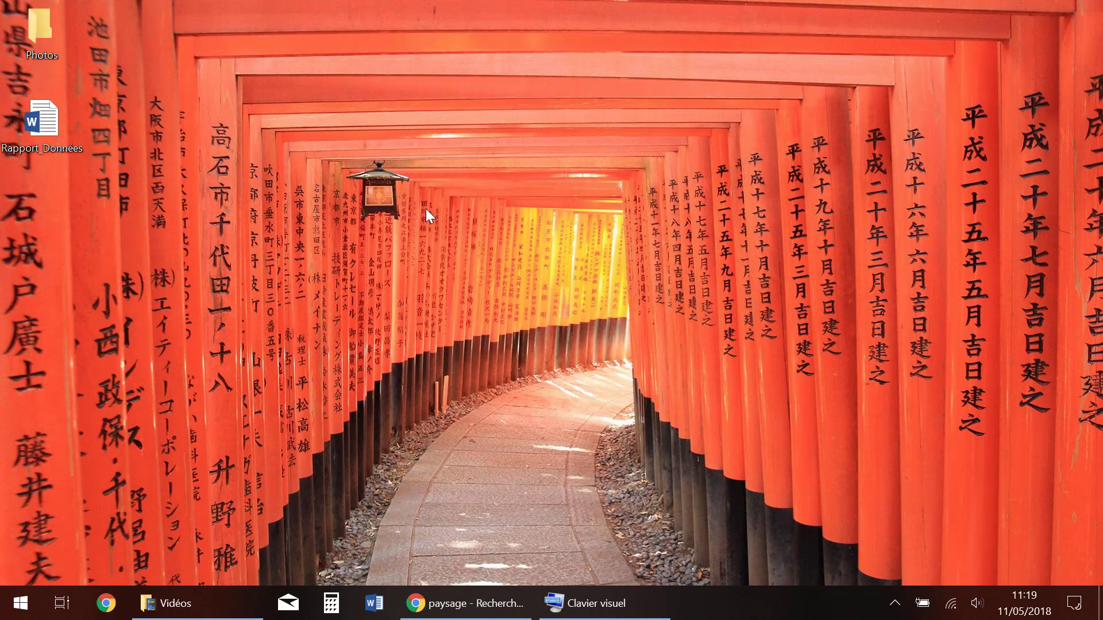
Step: Restore the on-screen keyboard and move from Bureau 1 directly to Bureau 2 without opening Task View
left_click(619, 608)
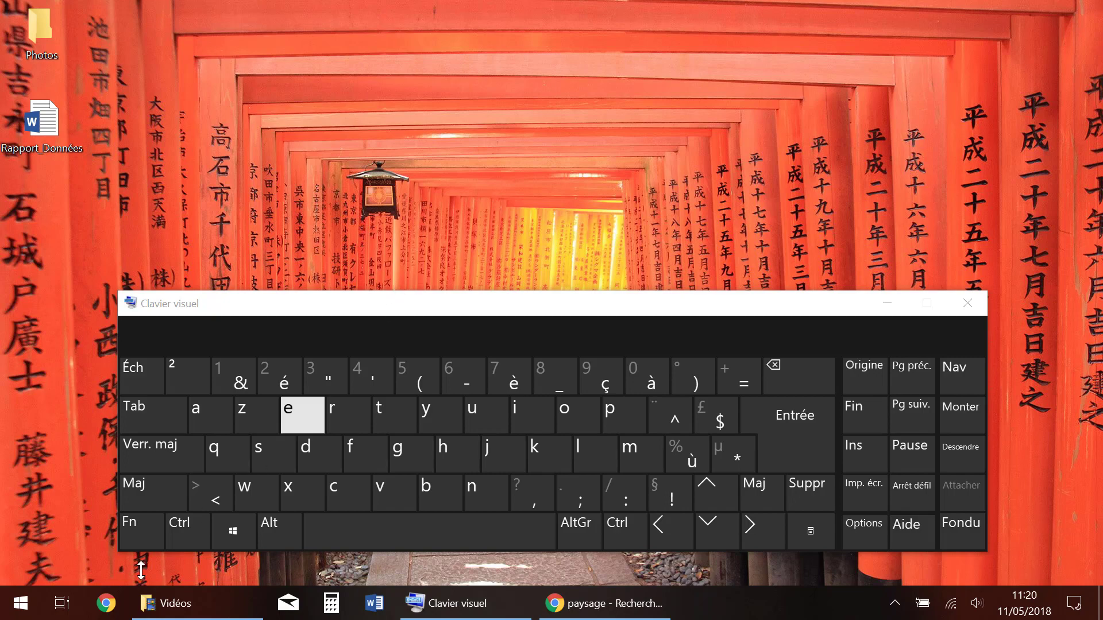
left_click(189, 531)
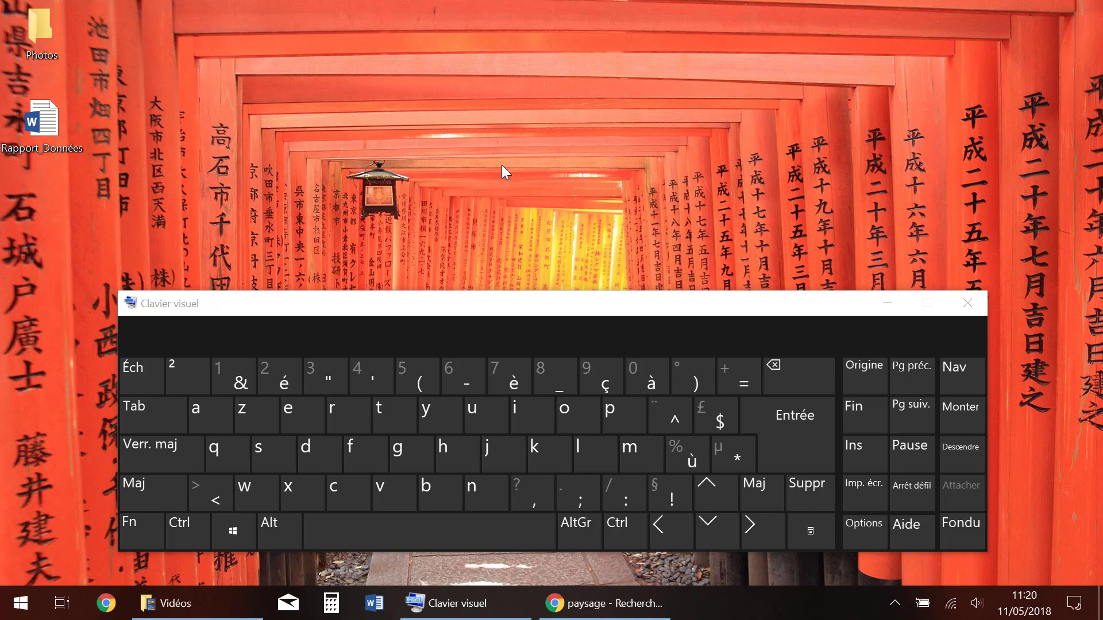
key("ctrl")
key("ctrl+super")
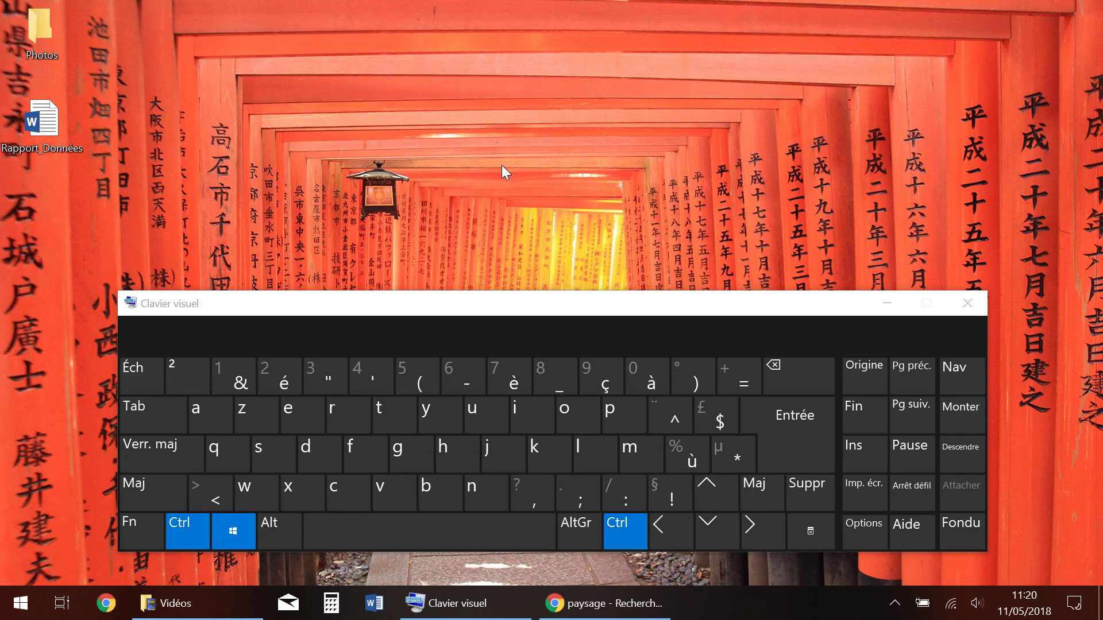
key("ctrl+super+Right")
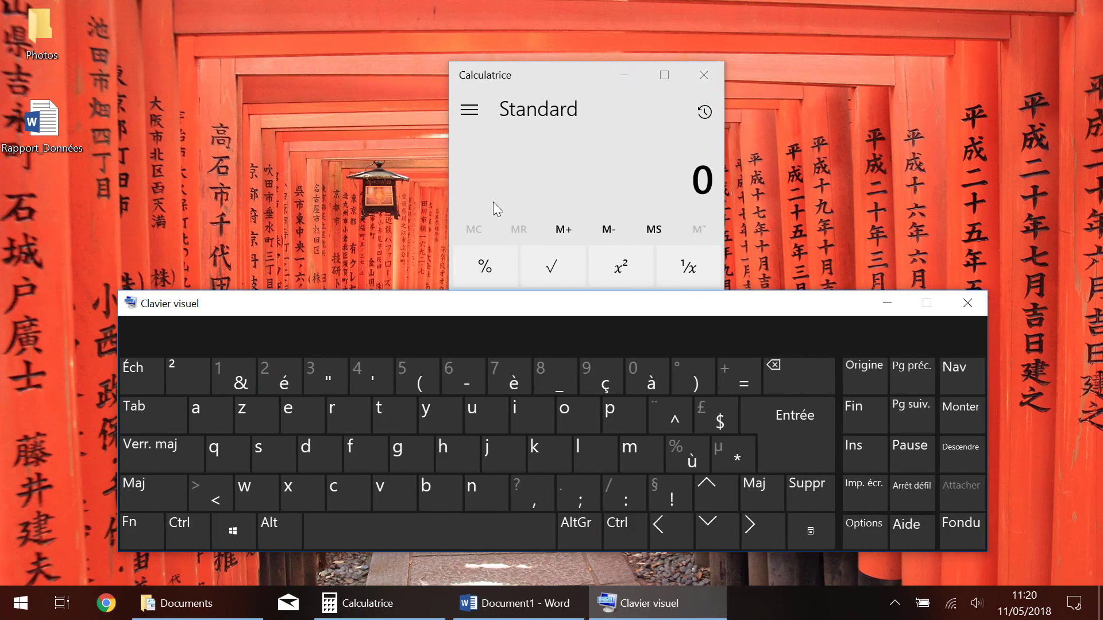
Step: Minimise the on-screen keyboard, return to Bureau 1 and check both desktops in Task View
left_click(887, 308)
left_click(267, 283)
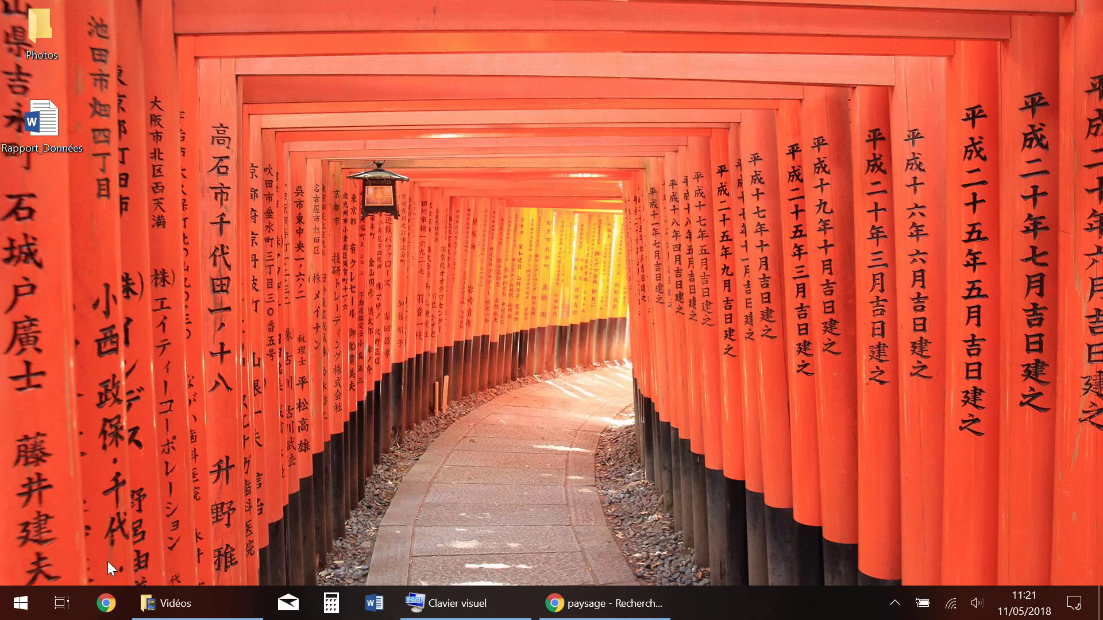
left_click(62, 603)
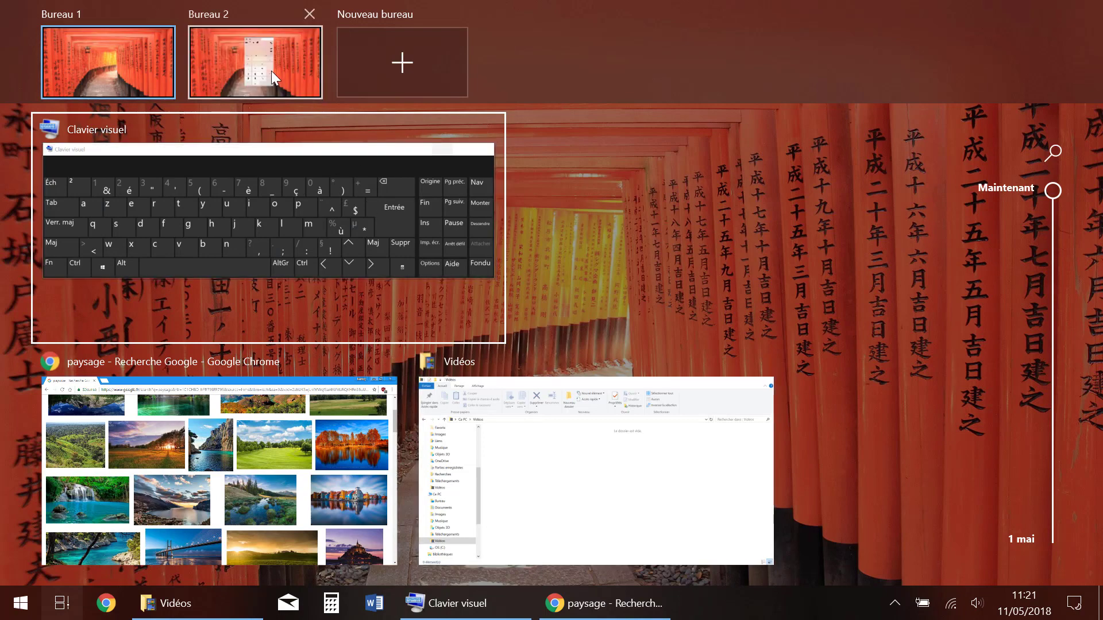
left_click(708, 254)
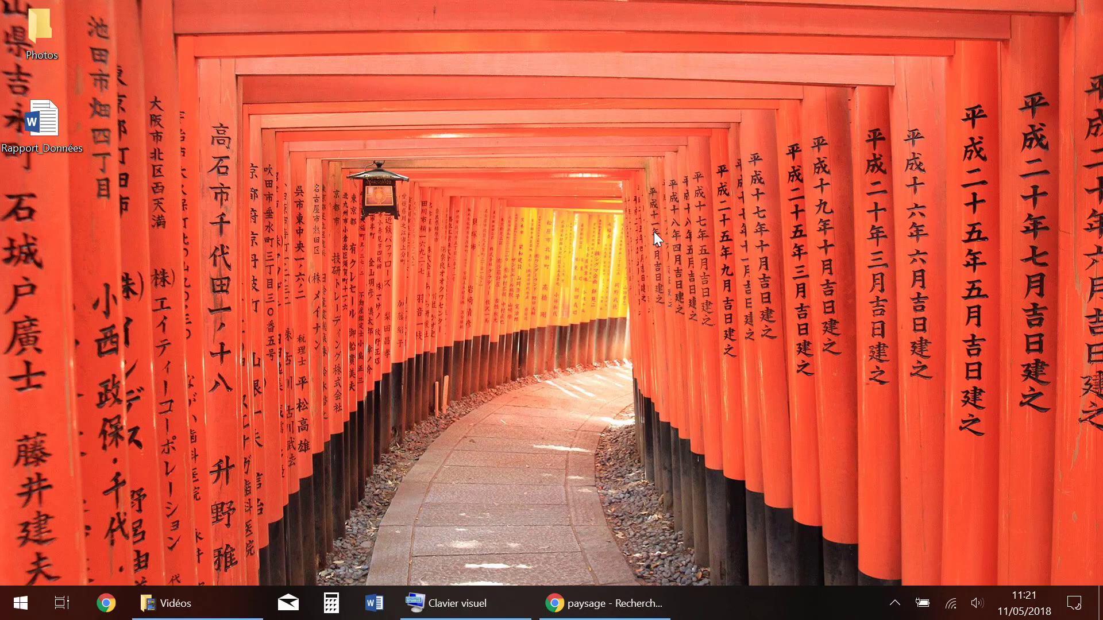